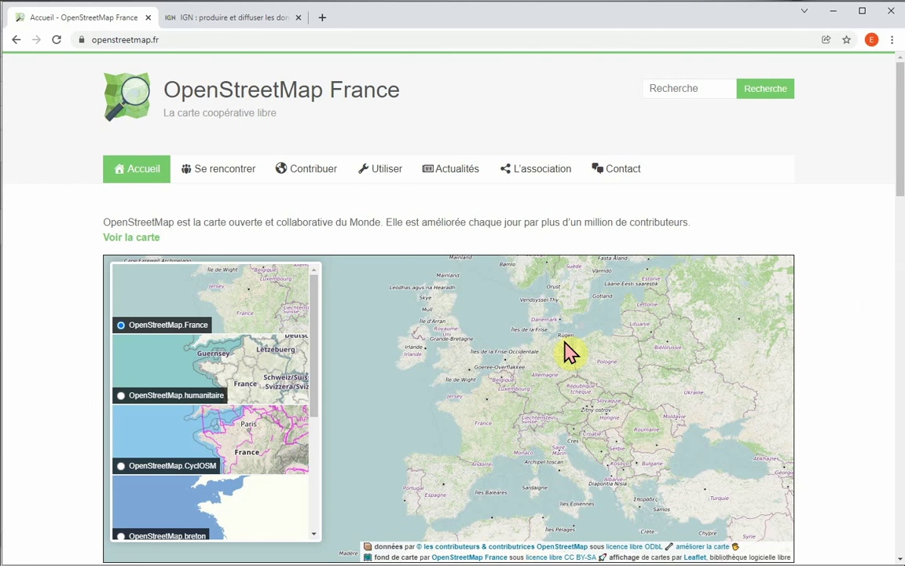
View the IGN home page, and open geoservices.ign.fr in a new browser tab
left_click(253, 19)
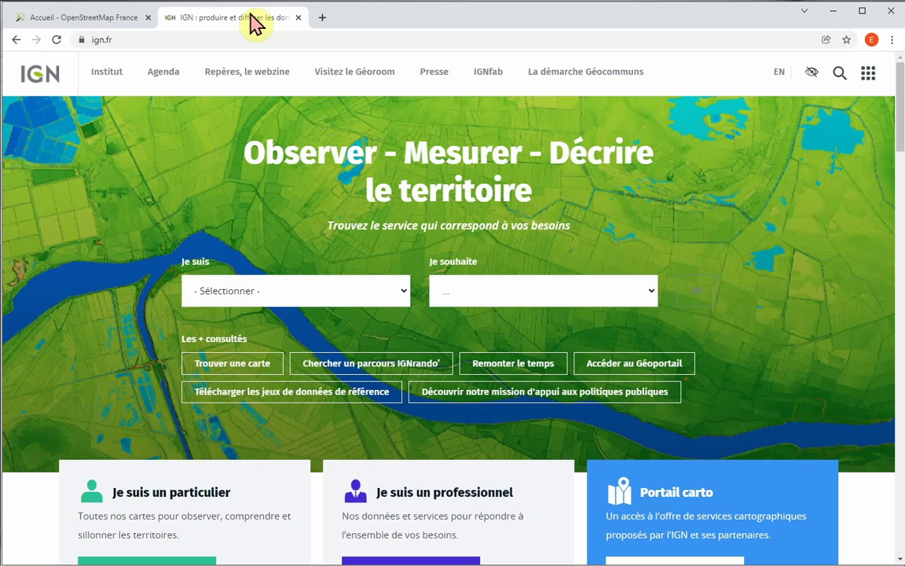
left_click(321, 17)
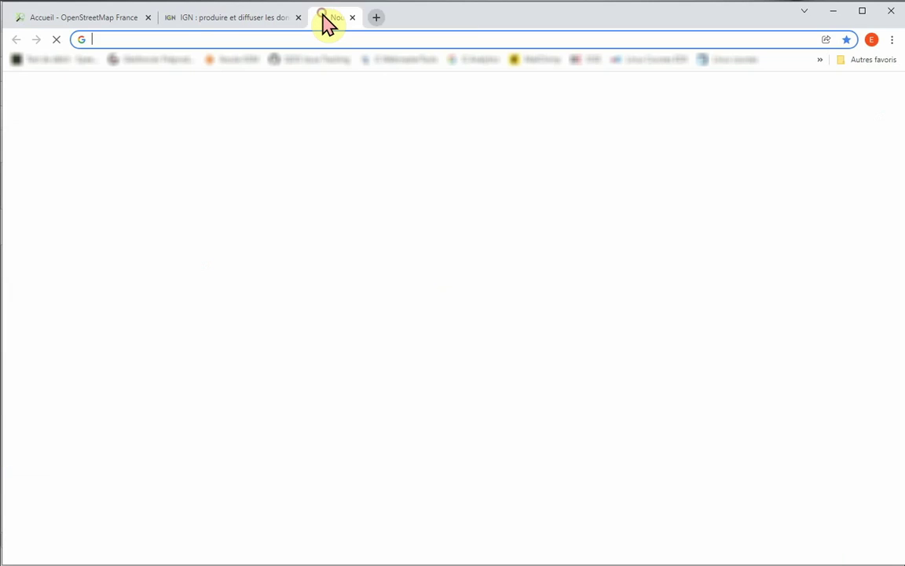
type("geoservice")
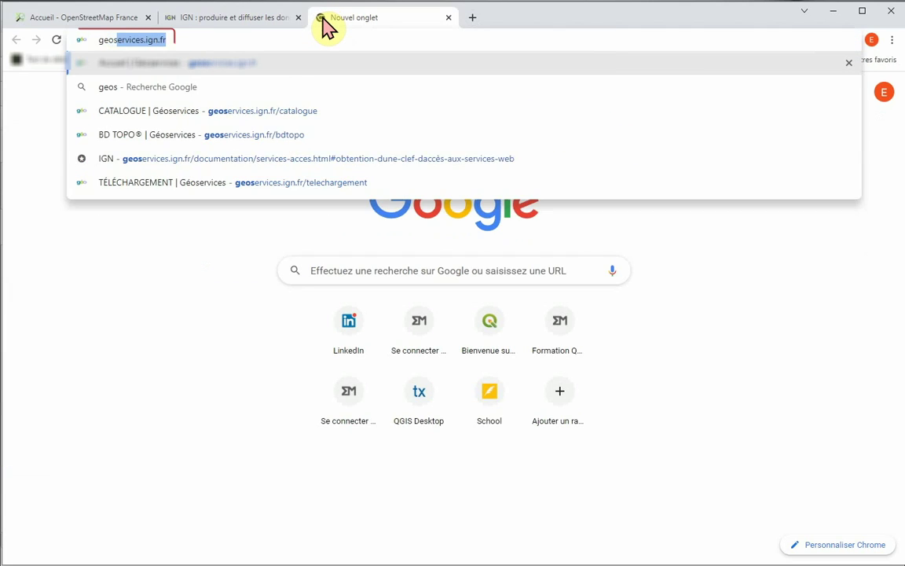
type("s.i")
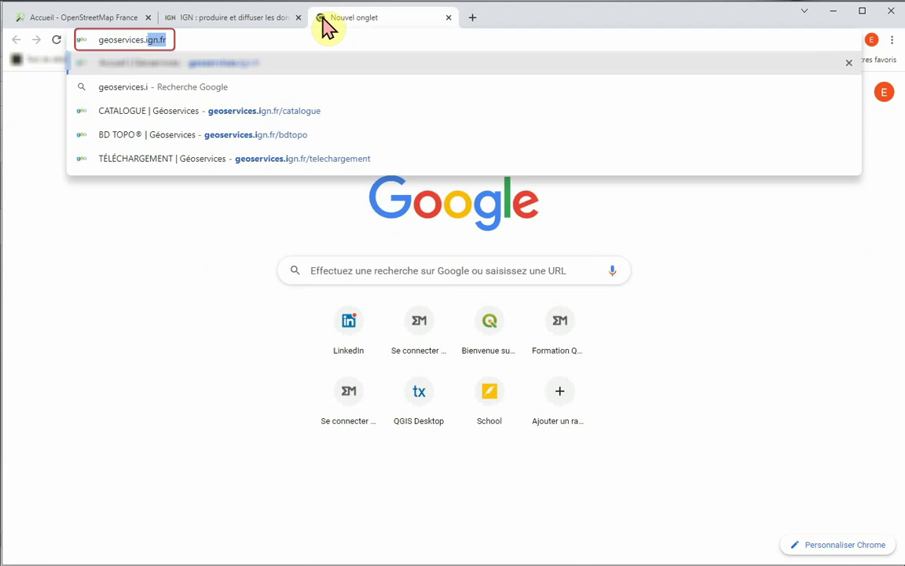
type("gn.fr")
key("Return")
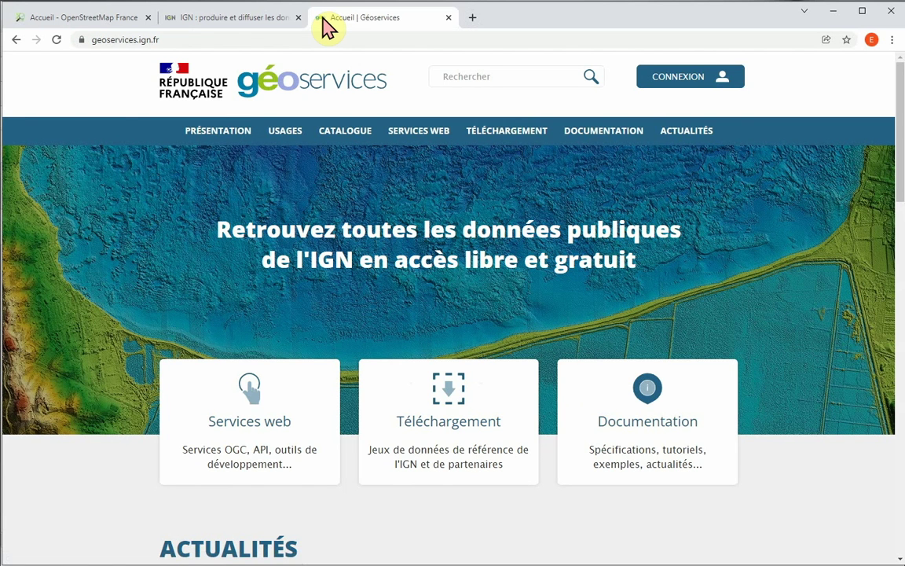
Browse the products in the Géoservices catalogue and open the BD TOPO® page
left_click(350, 140)
scroll(346, 150, "down", 4)
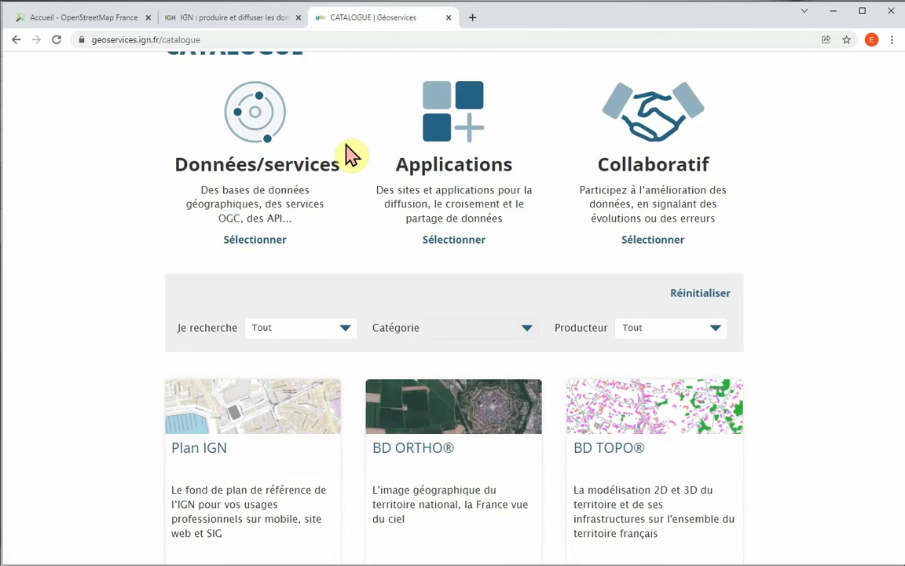
scroll(349, 153, "down", 1)
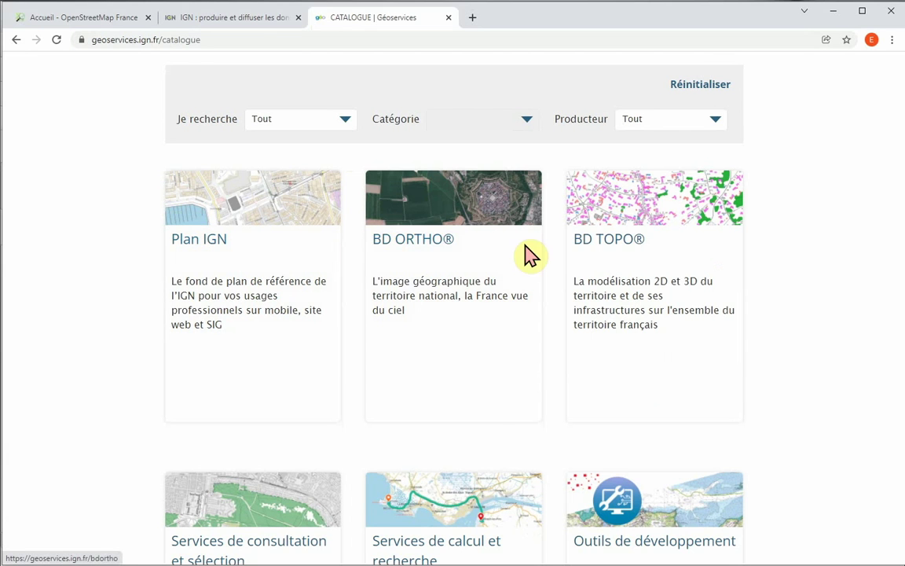
scroll(586, 251, "down", 9)
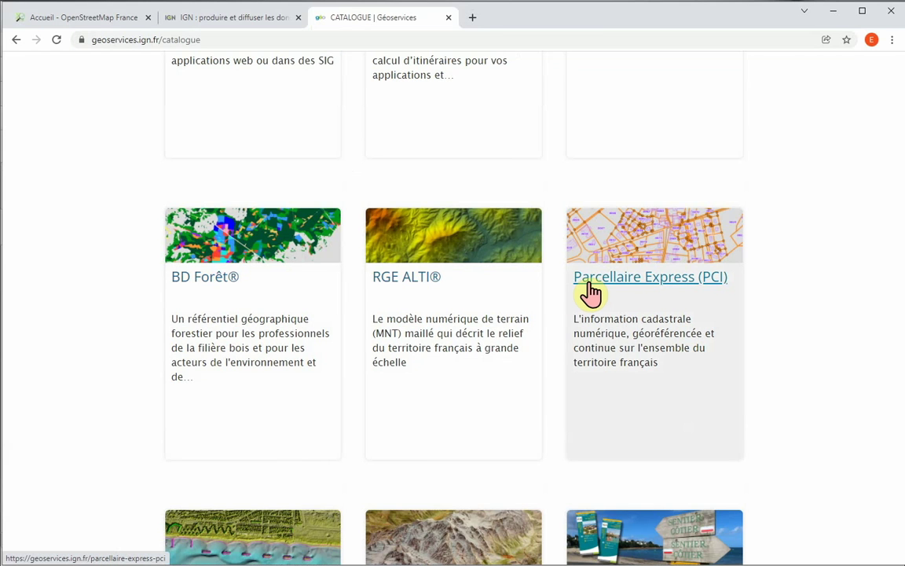
scroll(521, 283, "down", 4)
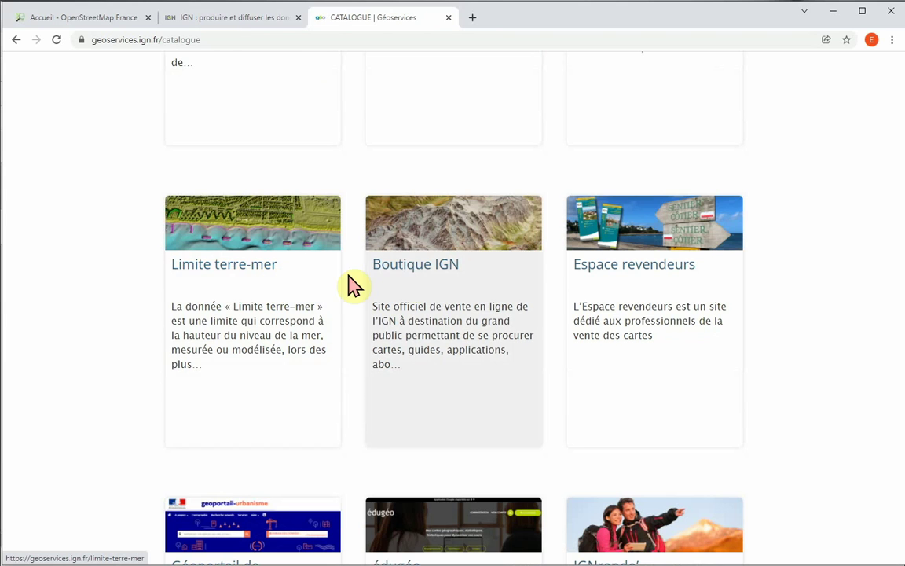
scroll(469, 286, "up", 10)
scroll(468, 287, "up", 1)
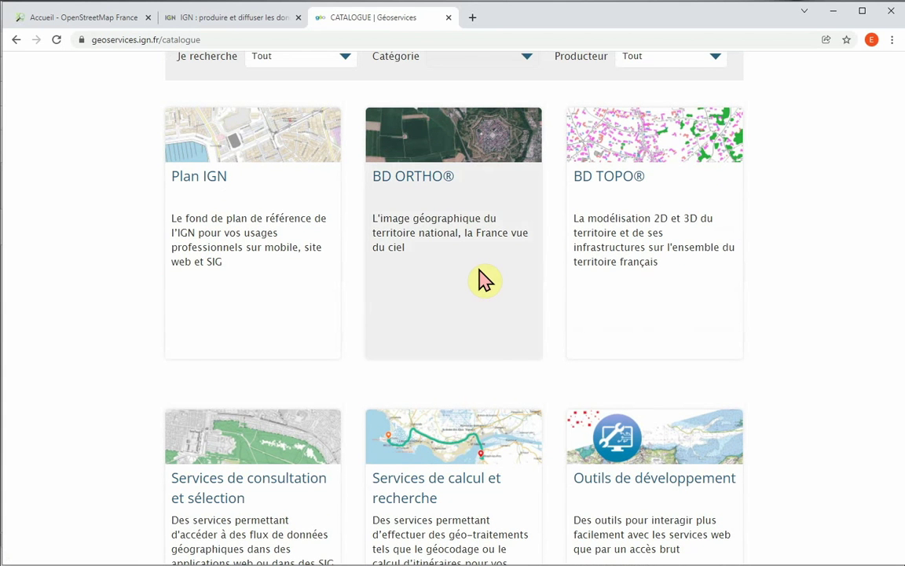
left_click(580, 195)
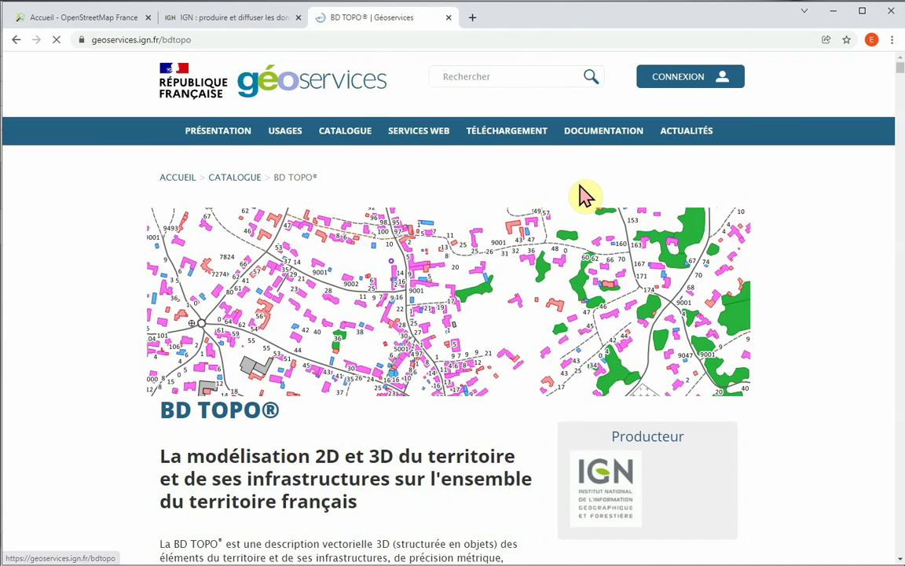
Show the download links for the latest BD TOPO® edition in GeoPackage format by département, down to Bas-Rhin
scroll(581, 192, "down", 5)
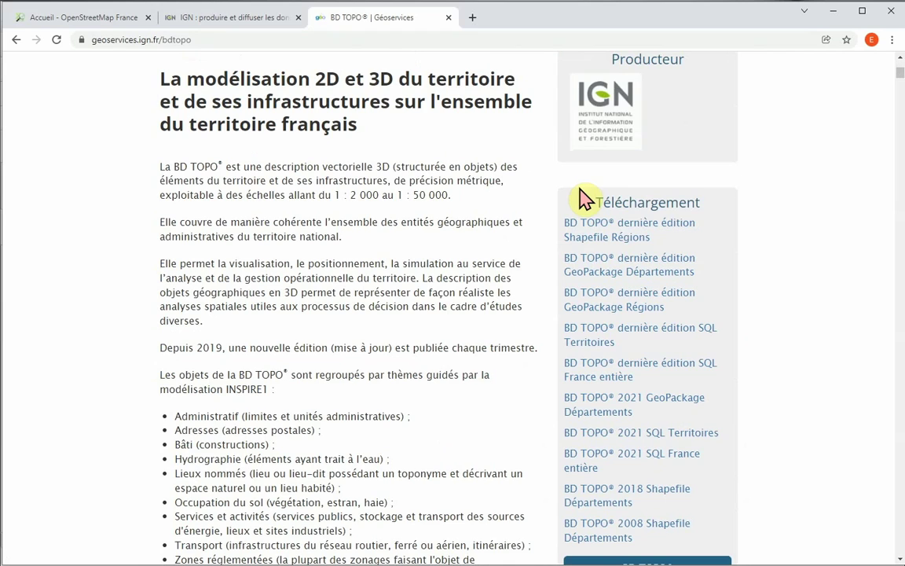
left_click(612, 268)
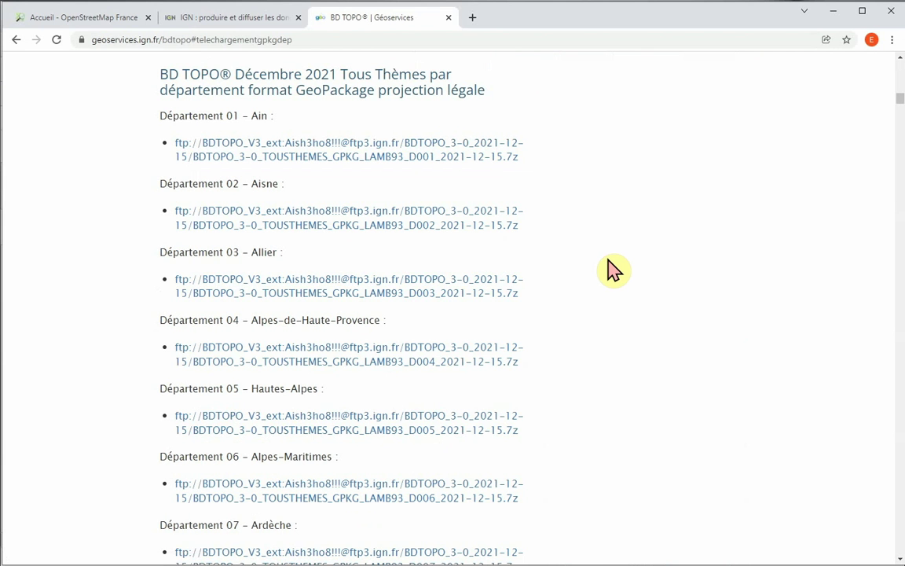
scroll(441, 257, "down", 20)
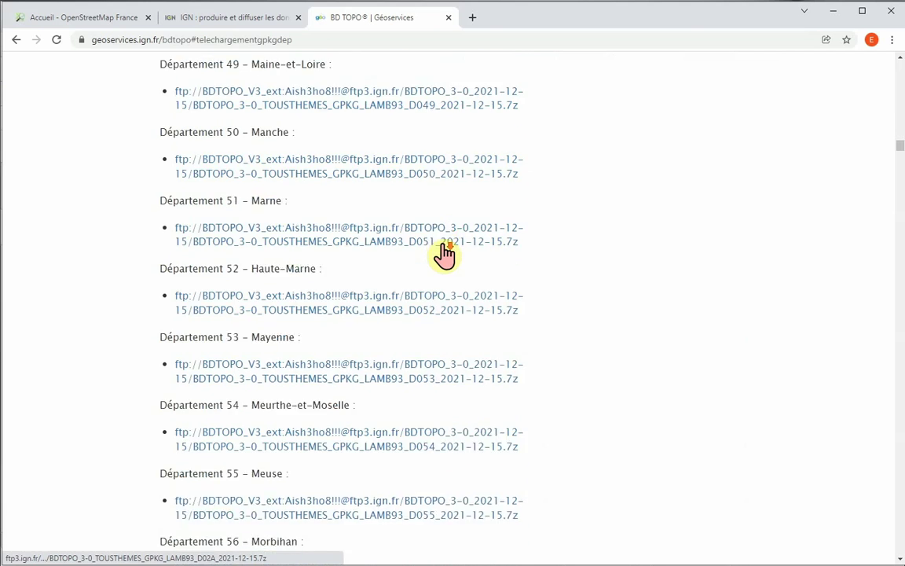
scroll(447, 253, "down", 3)
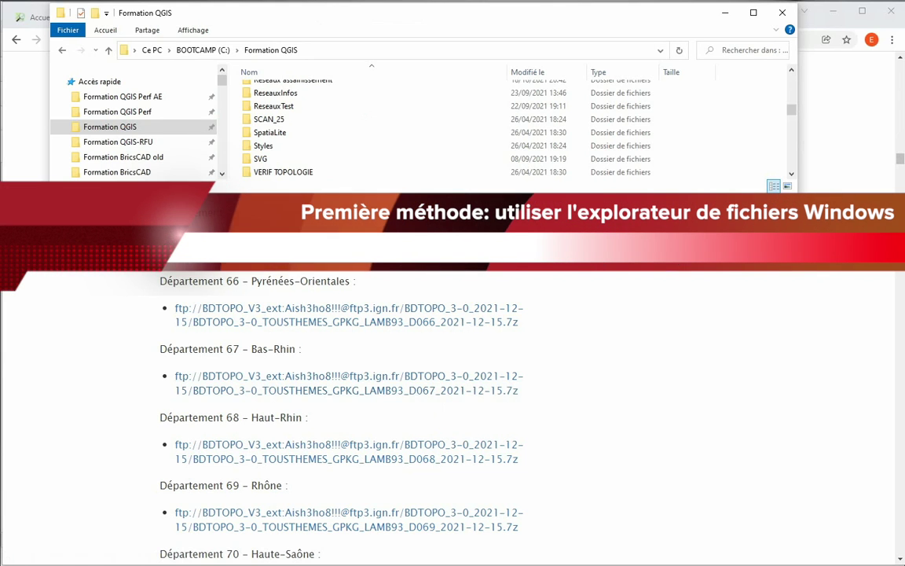
Copy the Département 67 – Bas-Rhin FTP link address, including its embedded password, and paste it as the File Explorer location
right_click(360, 377)
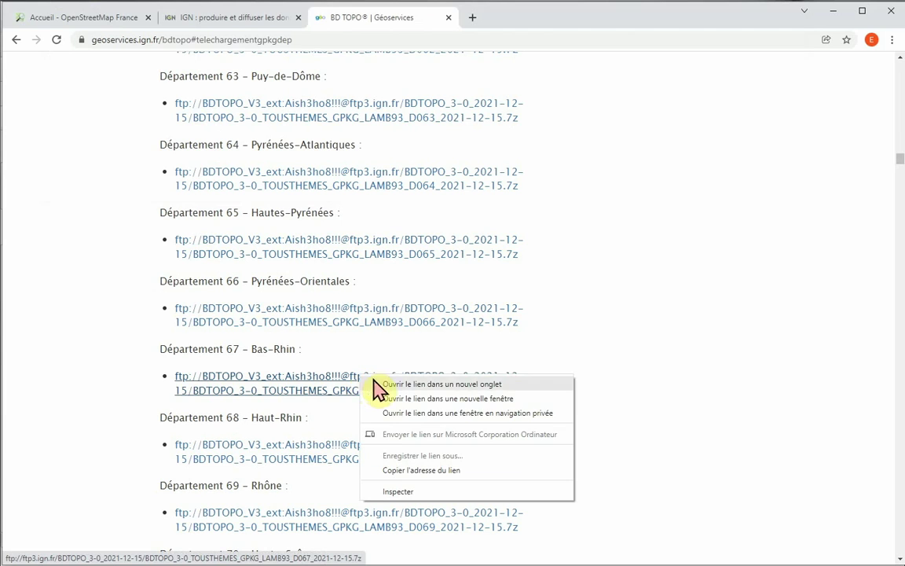
left_click(410, 470)
key("alt+Tab")
left_click(334, 52)
right_click(332, 50)
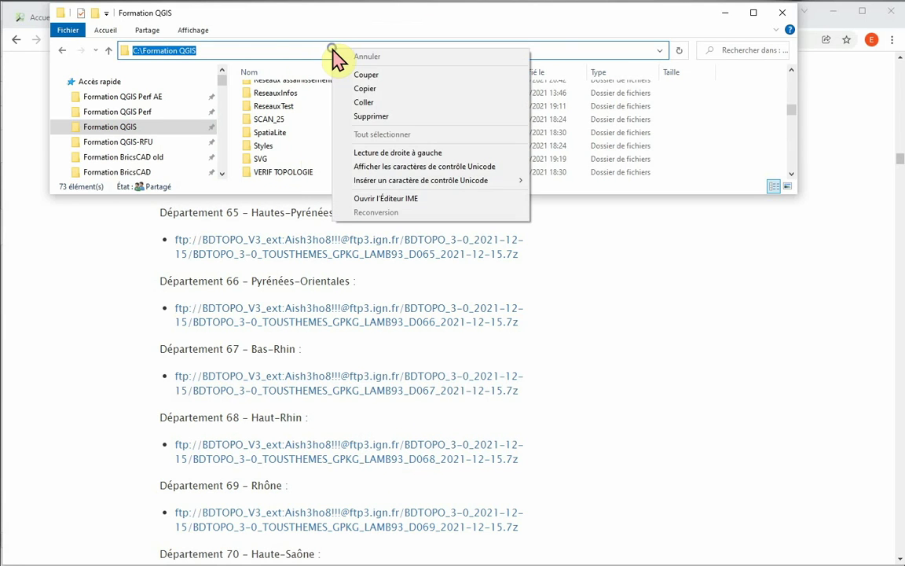
left_click(361, 103)
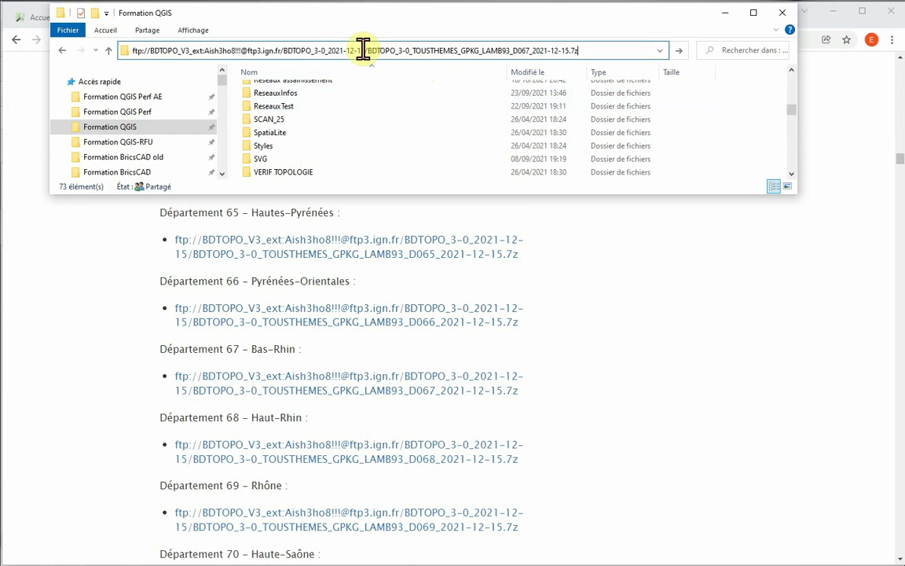
Remove the archive file name from the pasted address and open the FTP folder BDTOPO_3-0_2021-12-15
left_click_drag(369, 50, 581, 51)
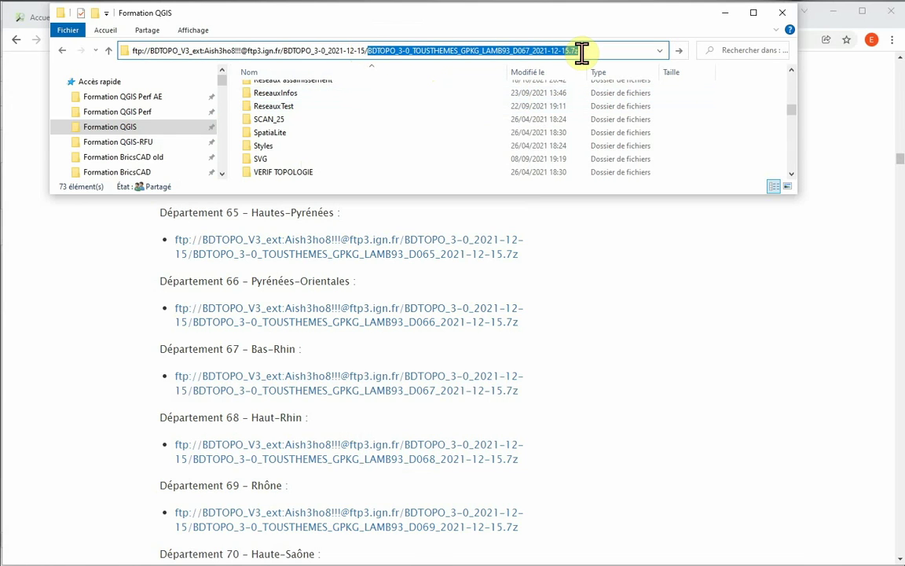
key("Delete")
key("Return")
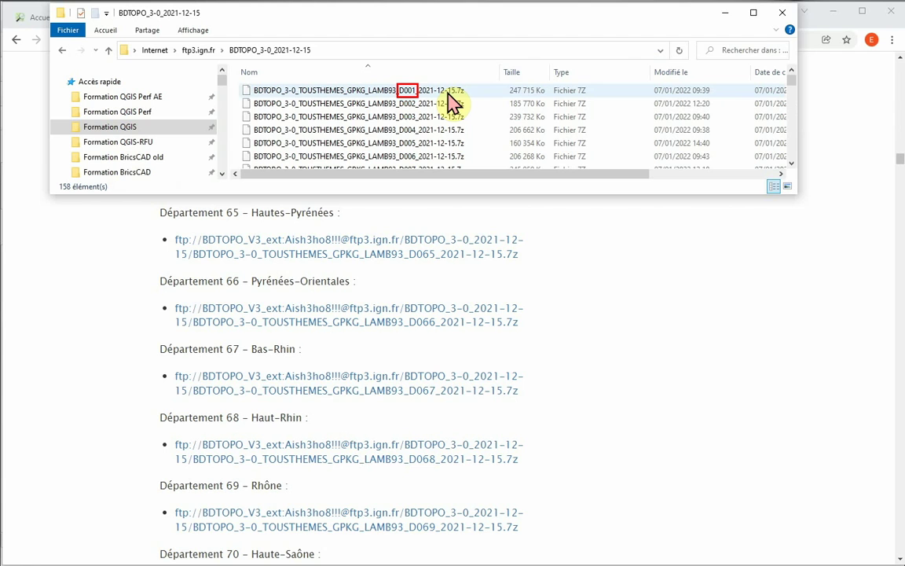
Copy BDTOPO_3-0_TOUSTHEMES_GPKG_LAMB93_D067_2021-12-15.7z from the FTP folder into the local IGN 2022 > BD TOPO folder
key("Down")
key("Down")
key("Down")
key("Down")
key("Down")
key("Down")
key("Down")
key("Down")
key("Down")
key("Down")
key("Down")
key("Down")
key("Down")
key("Down")
key("Down")
key("Down")
key("Down")
key("Down")
key("Down")
key("Down")
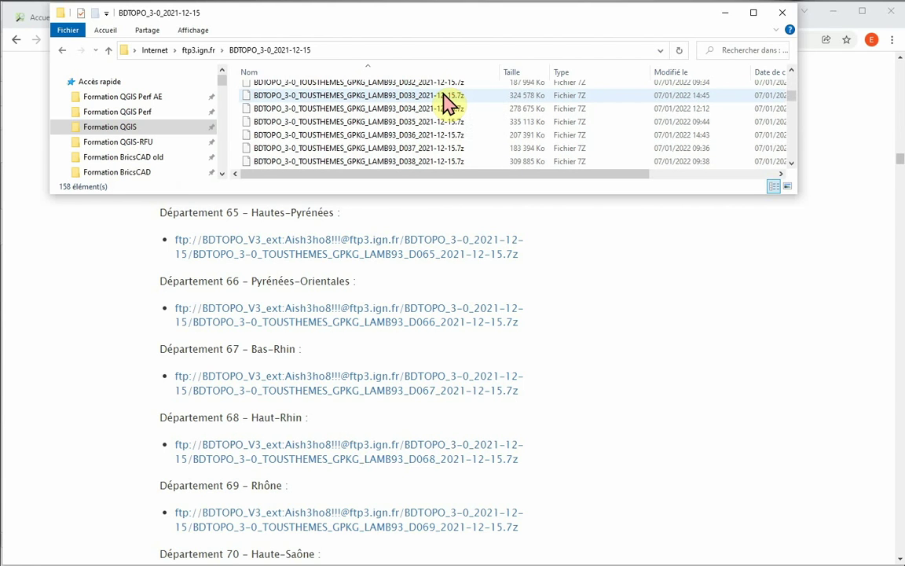
key("Down")
key("Down")
key("Down")
key("Down")
key("Down")
key("Down")
key("Down")
key("Down")
key("Down")
key("Down")
key("Down")
key("Down")
key("Down")
key("Down")
key("Down")
key("Down")
key("Down")
key("Down")
key("Down")
key("Down")
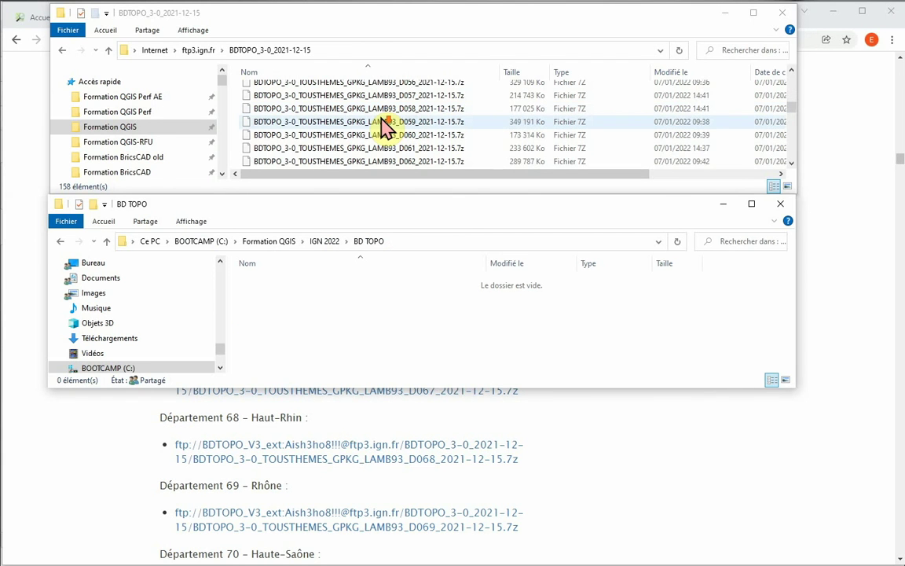
right_click(385, 110)
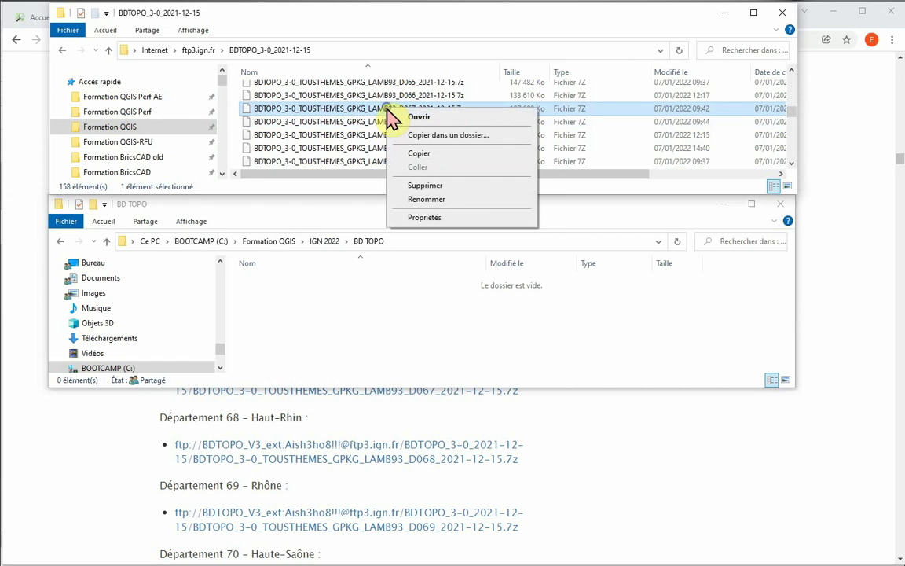
left_click(406, 153)
right_click(321, 296)
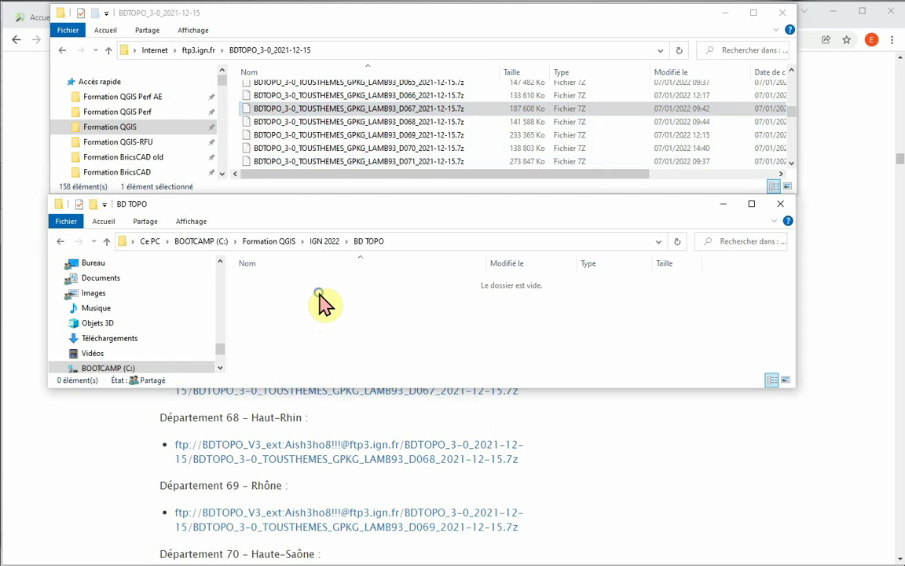
left_click(357, 418)
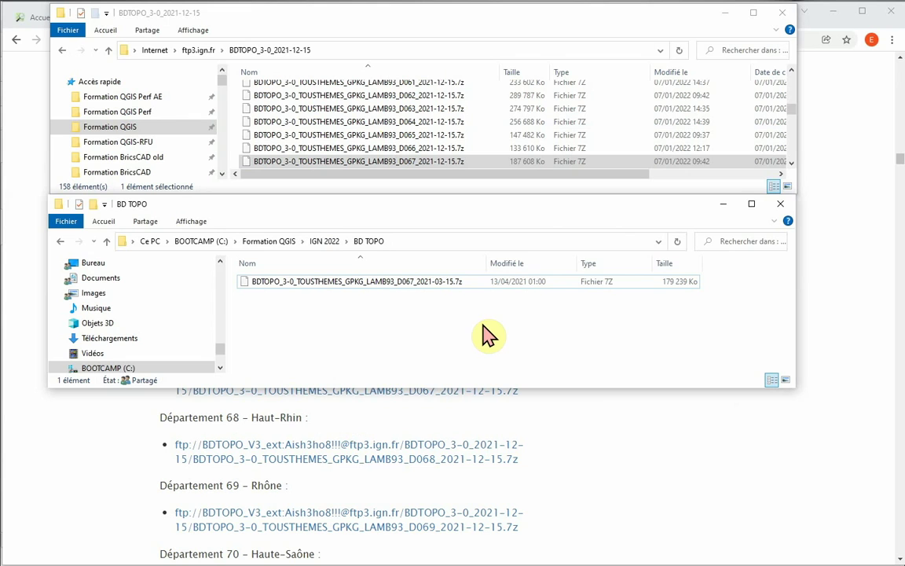
Minimize both folder windows and open filezilla-project.org in a new browser tab
left_click(723, 204)
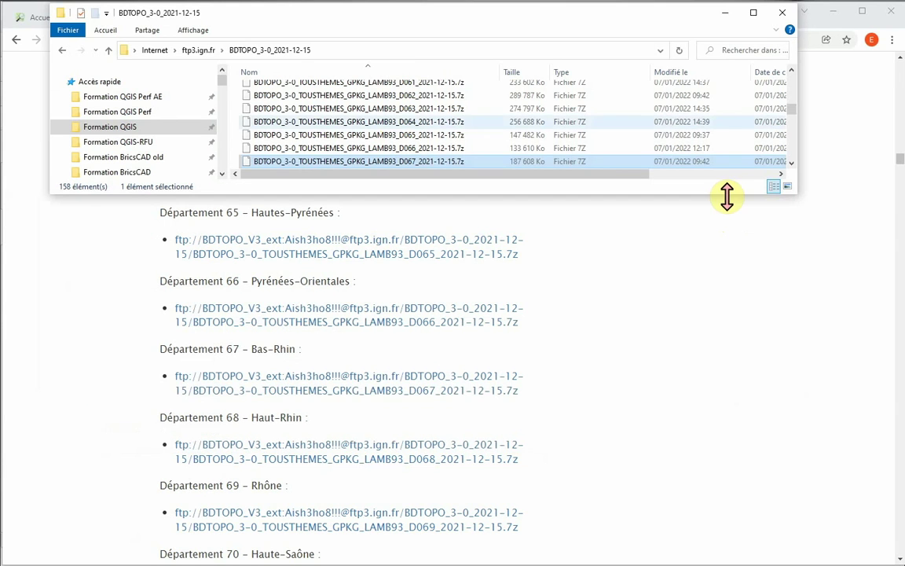
left_click(724, 13)
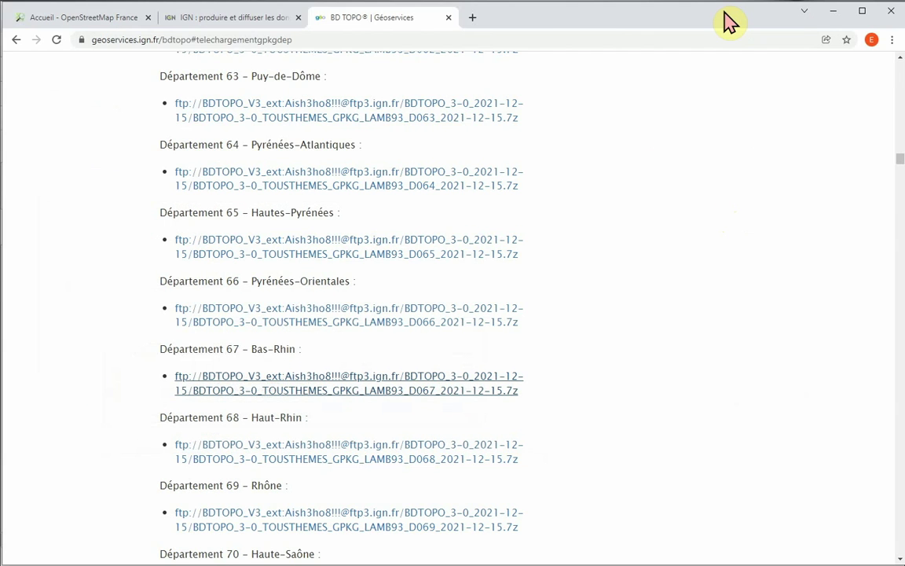
left_click(472, 17)
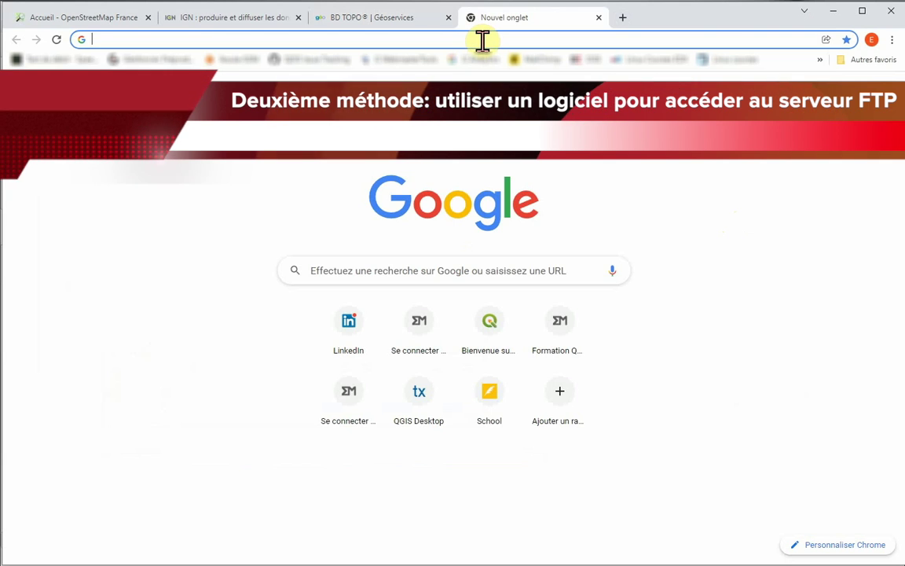
type("filezilla")
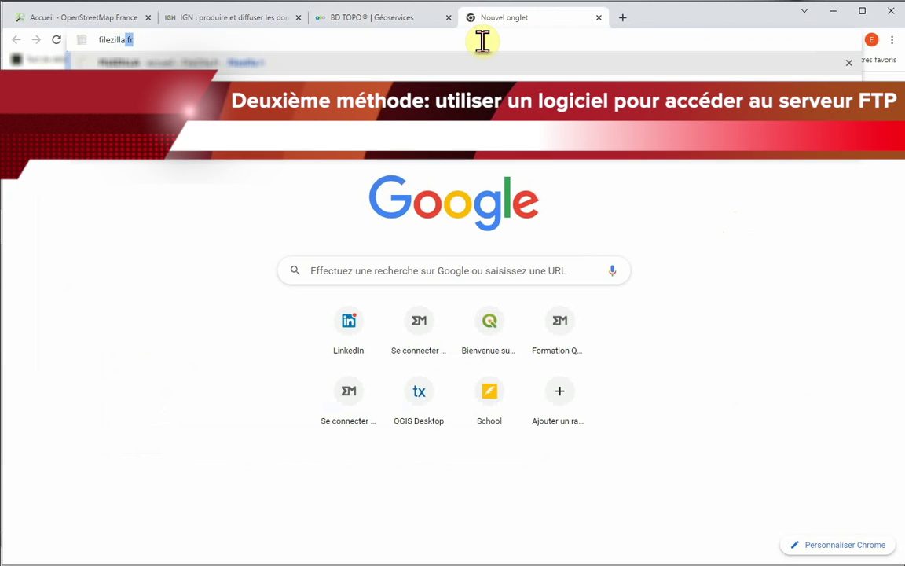
type("-project.org")
key("Return")
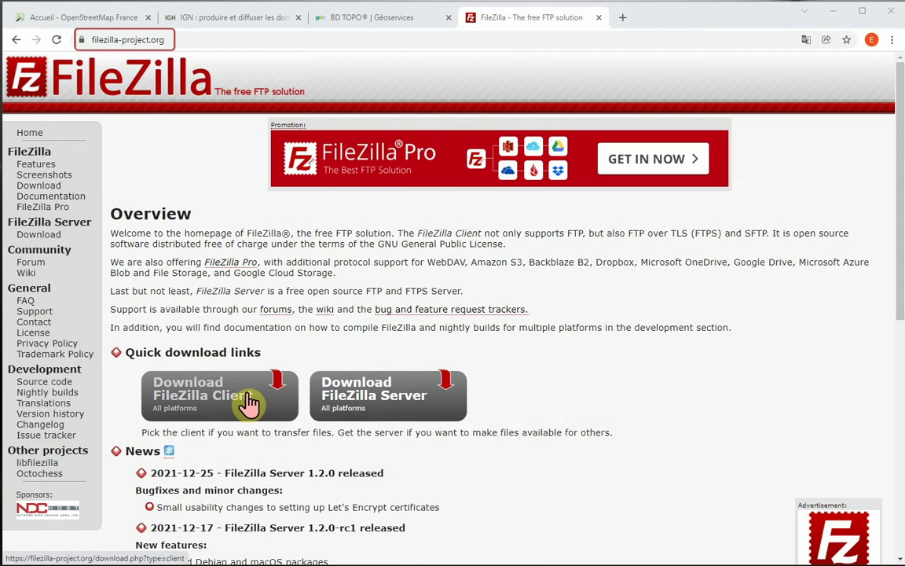
Minimize the browser, launch FileZilla Client from the desktop and open its site manager
left_click(832, 13)
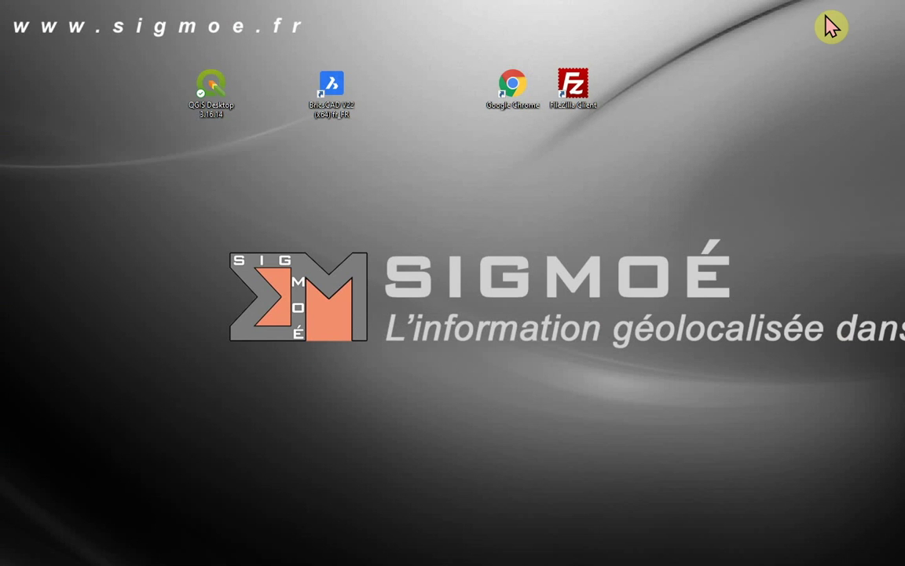
double_click(573, 89)
left_click(17, 146)
left_click(38, 159)
Add a new site named IGN BD TOPO under Mes Sites
left_click(256, 430)
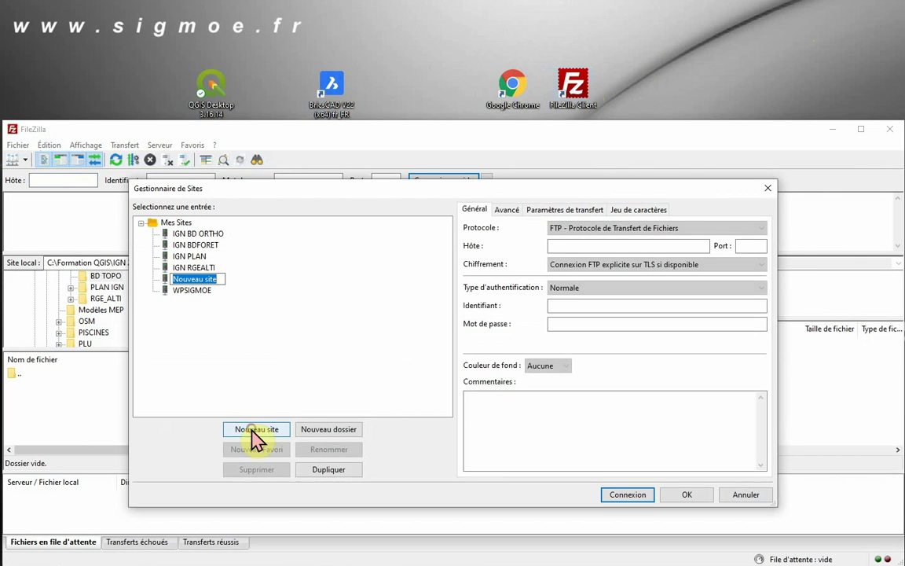
type("I")
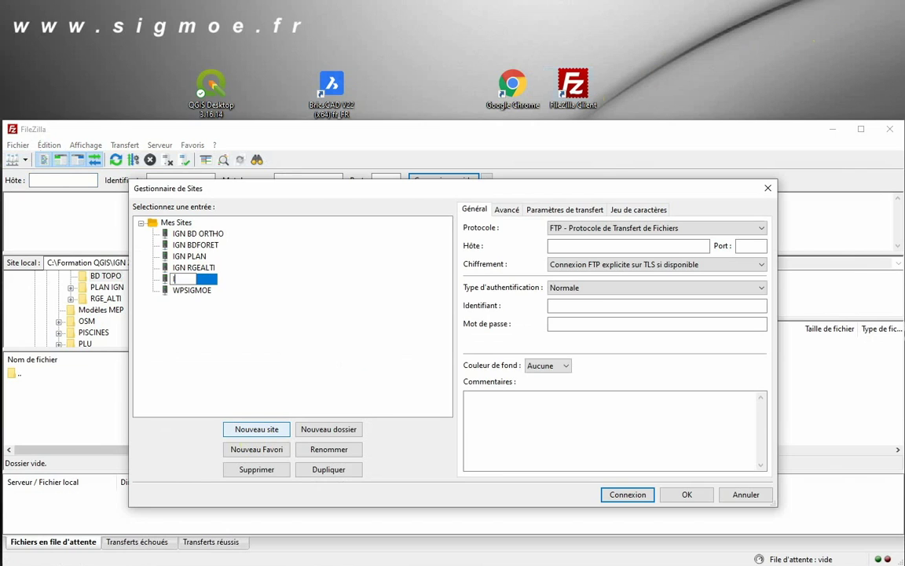
type("GN BD TOPO")
key("Return")
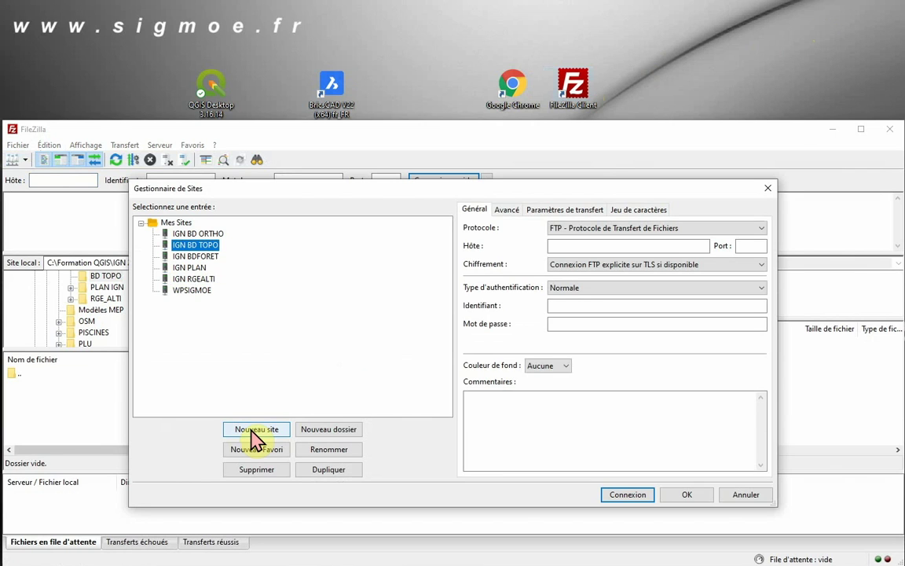
Switch to Notepad++, paste the copied FTP link with its embedded password, and remove the file name after the BDTOPO_3-0_2021-12-15 folder
key("alt+Tab")
right_click(242, 76)
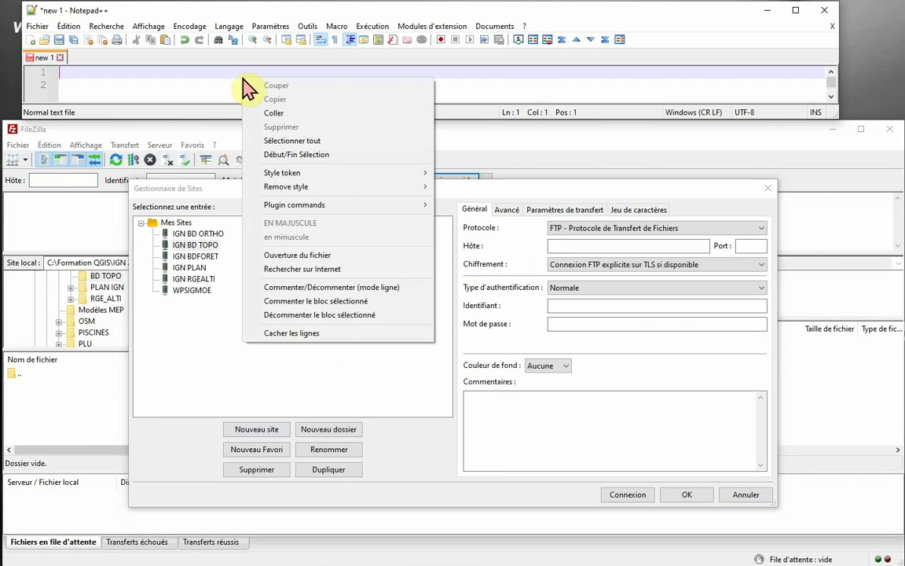
left_click(266, 111)
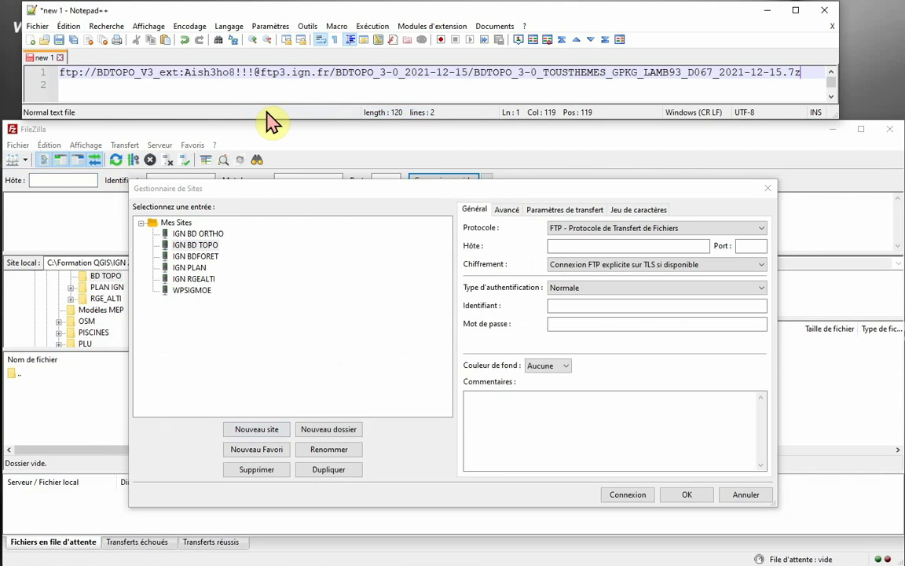
left_click_drag(468, 72, 638, 72)
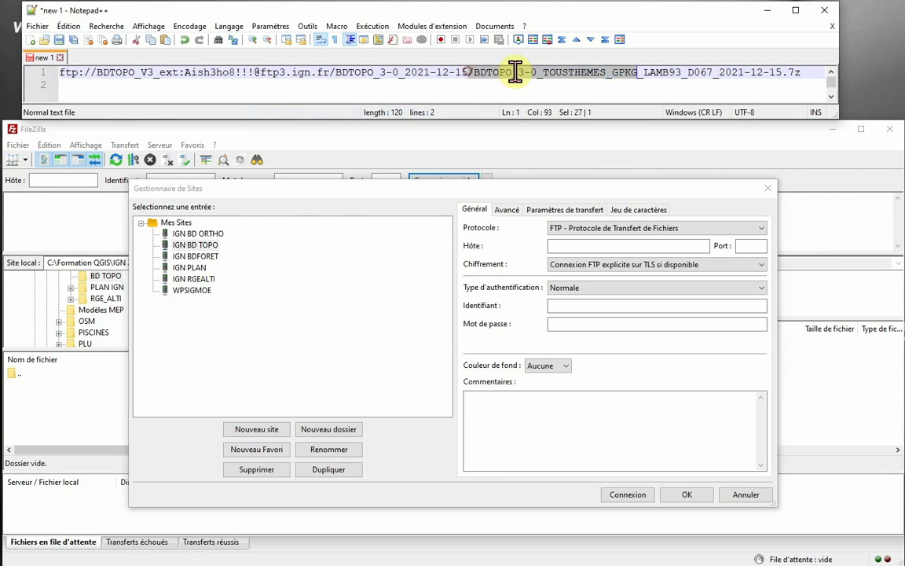
left_click(801, 71, "shift")
key("Delete")
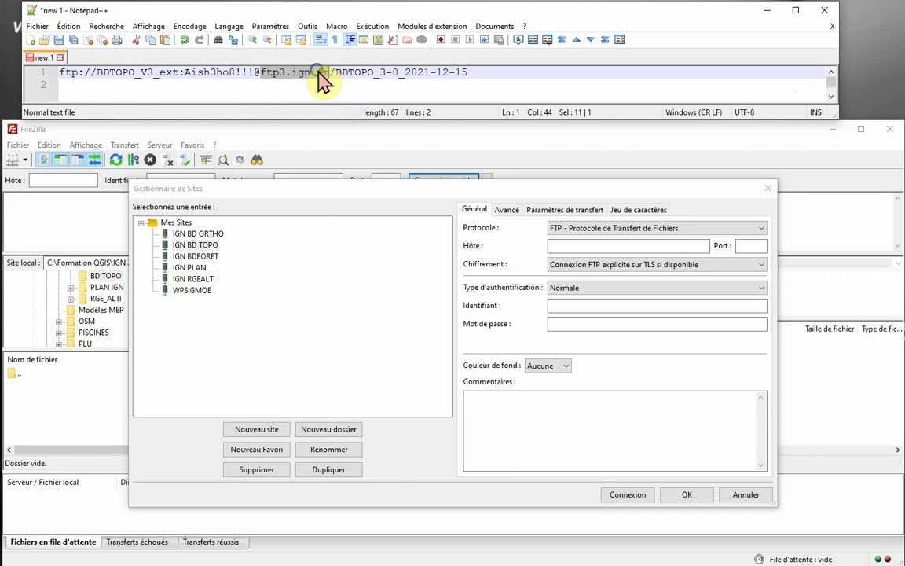
Copy the server address ftp3.ign.fr from the pasted link into the host of the IGN BD TOPO site
right_click(323, 79)
left_click(345, 92)
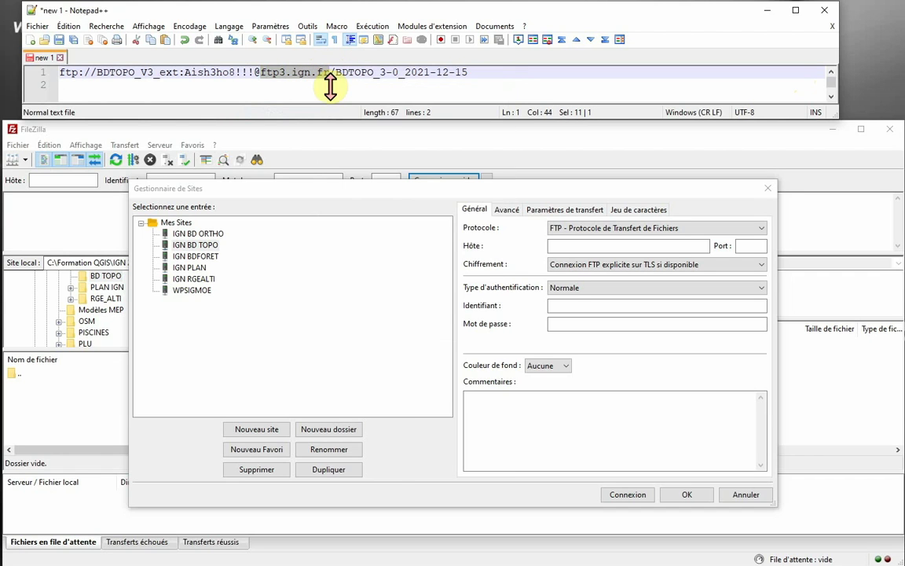
left_click(566, 245)
right_click(571, 246)
left_click(589, 296)
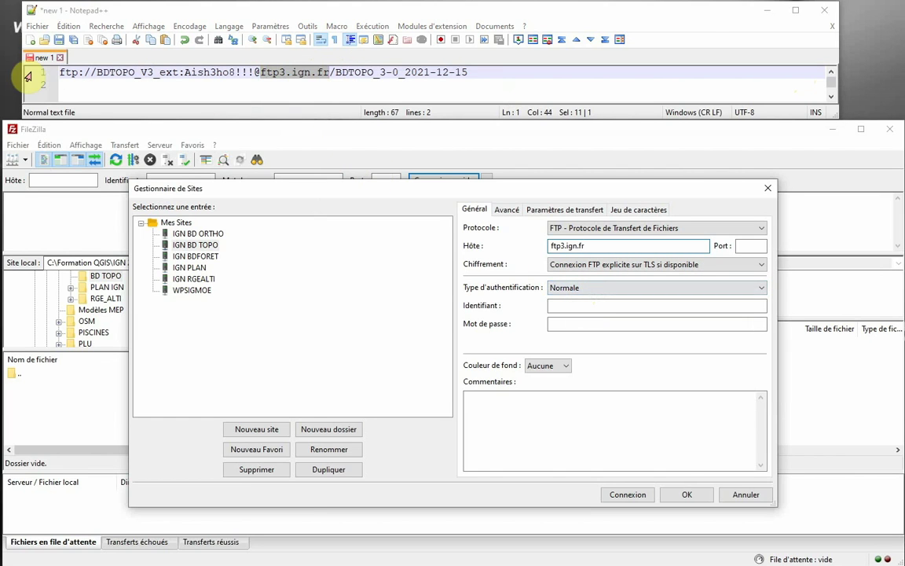
Copy the login name BDTOPO_V3_ext from the link into the Identifiant of the IGN BD TOPO site
double_click(98, 73)
right_click(105, 77)
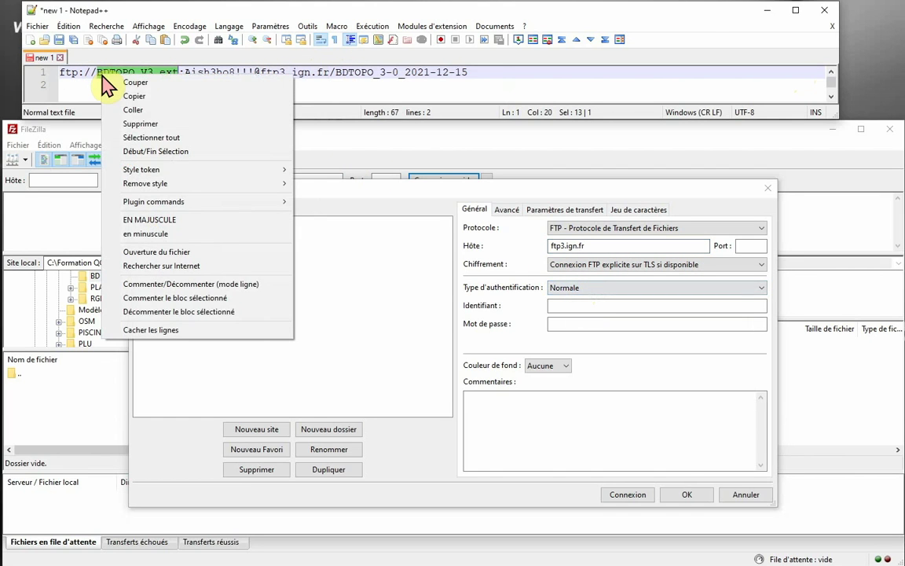
left_click(122, 94)
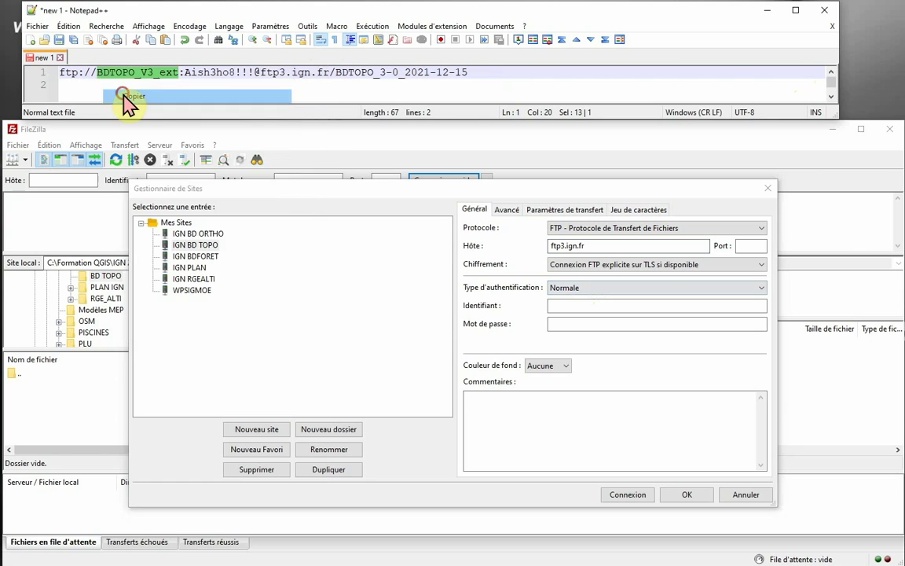
left_click(550, 305)
right_click(555, 308)
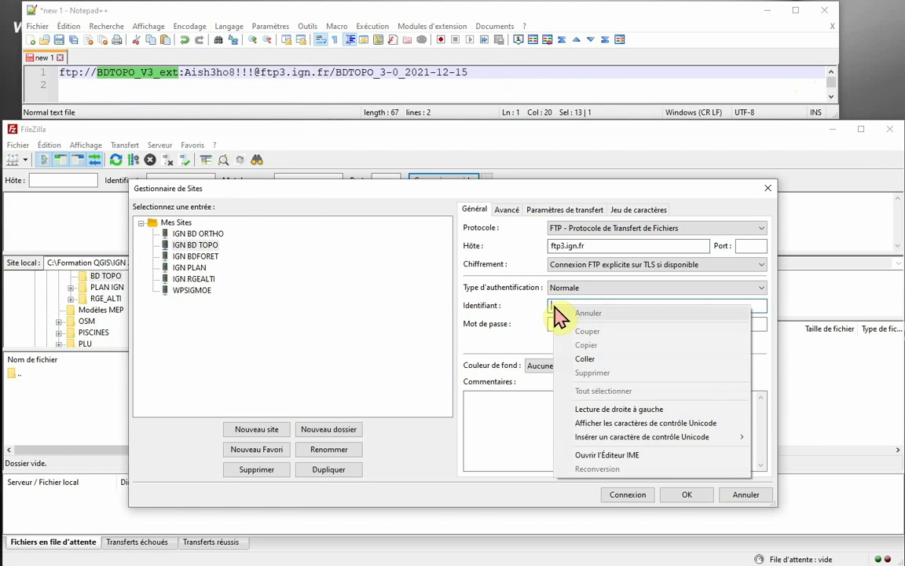
left_click(581, 359)
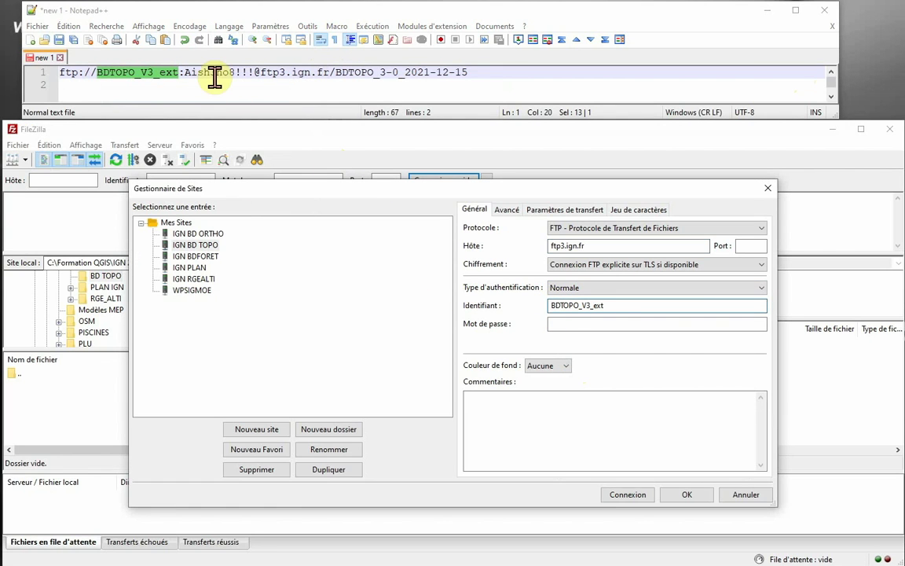
Copy the password from the FTP link into the Mot de passe field of the IGN BD TOPO site
left_click_drag(185, 72, 256, 75)
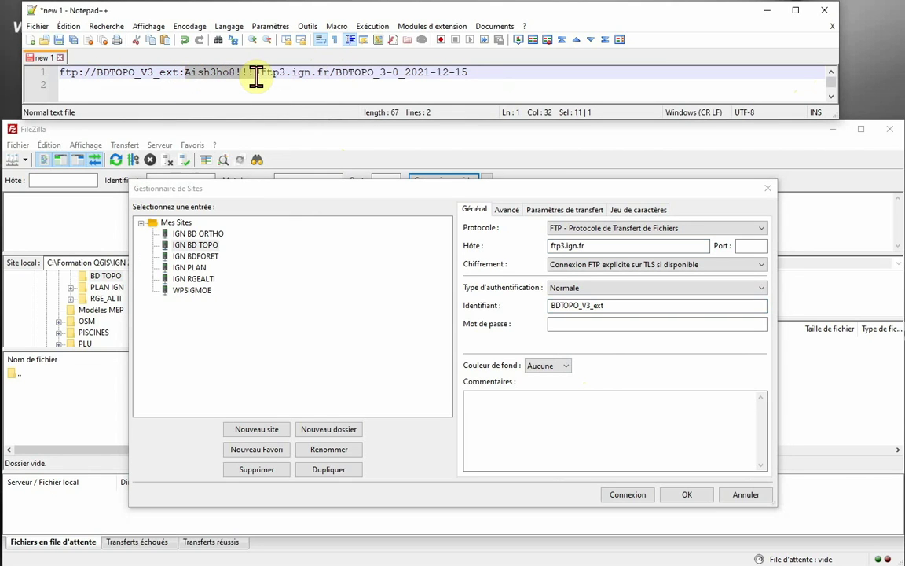
right_click(235, 86)
left_click(250, 95)
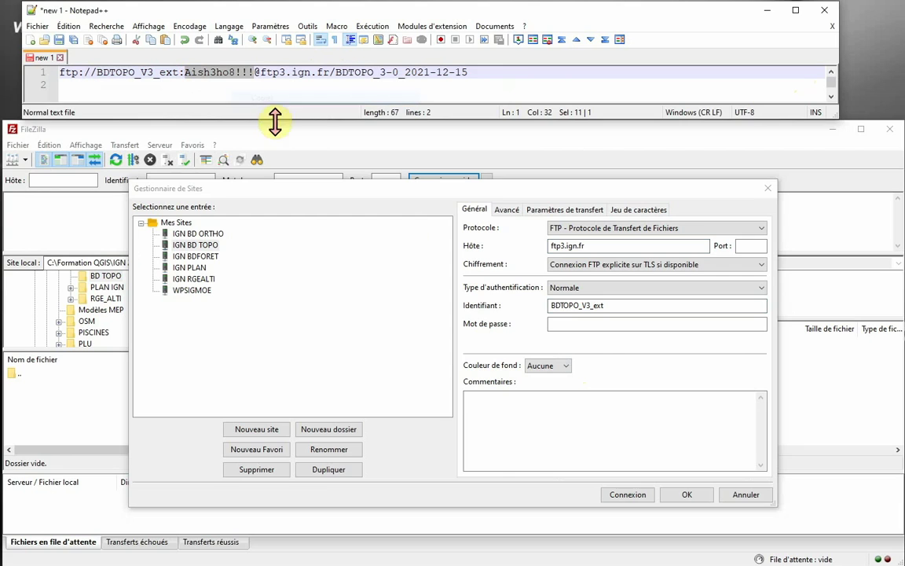
left_click(574, 327)
right_click(576, 328)
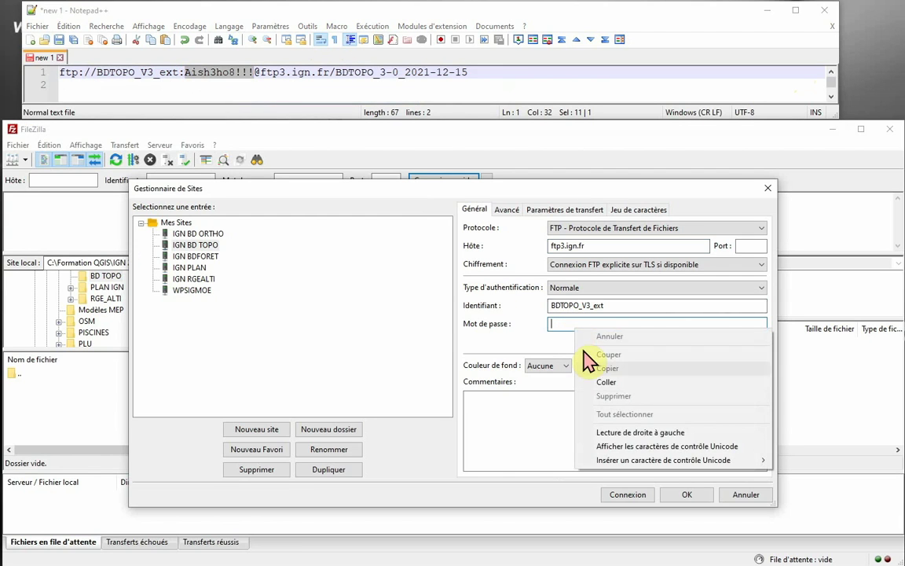
left_click(606, 383)
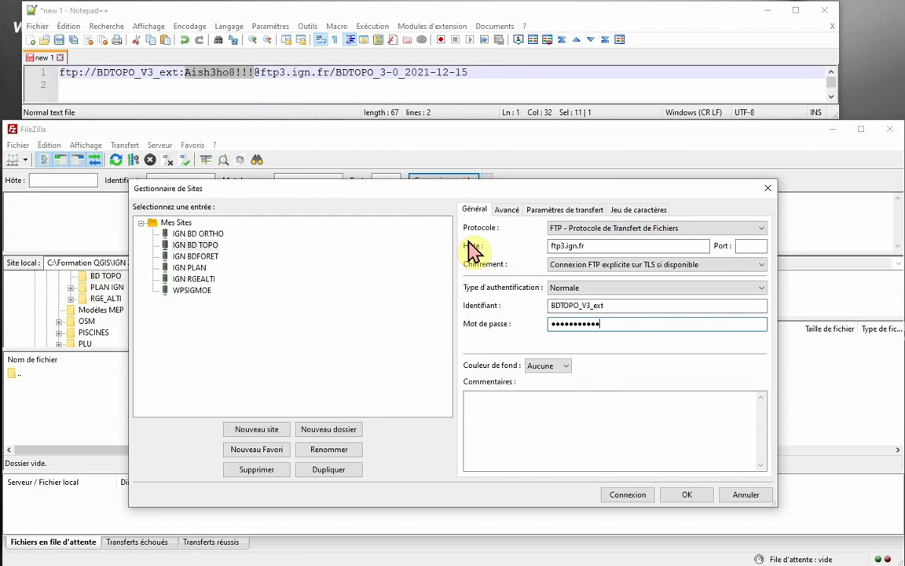
Set the site's default remote folder to /BDTOPO_3-0_2021-12-15, copied from the link, and connect, accepting the unsecured FTP connection
left_click_drag(331, 72, 424, 75)
right_click(425, 81)
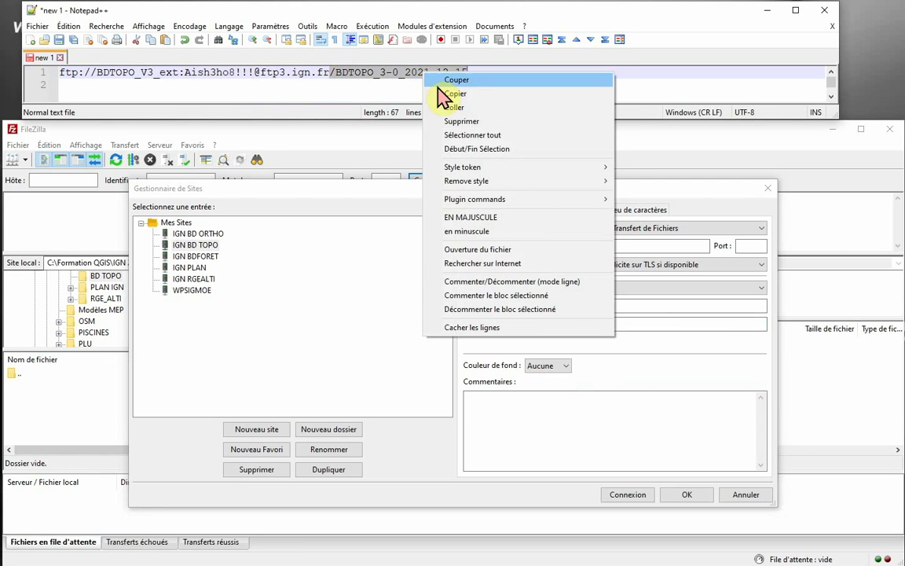
left_click(441, 92)
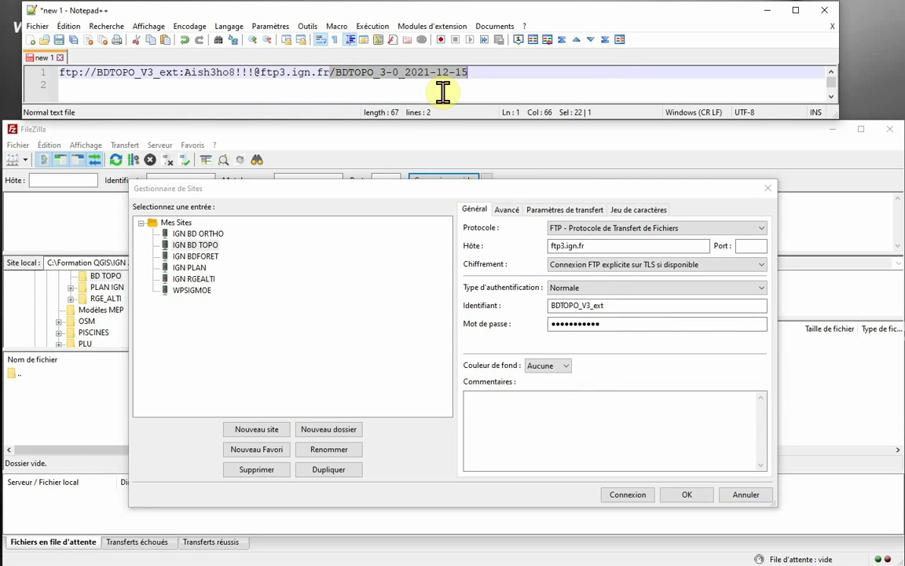
left_click(508, 209)
left_click(495, 318)
right_click(499, 319)
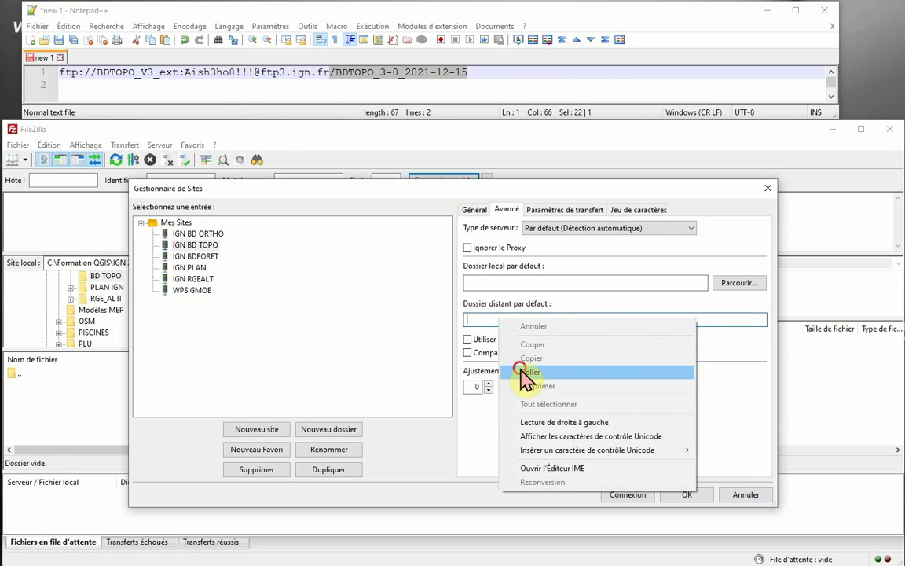
left_click(528, 372)
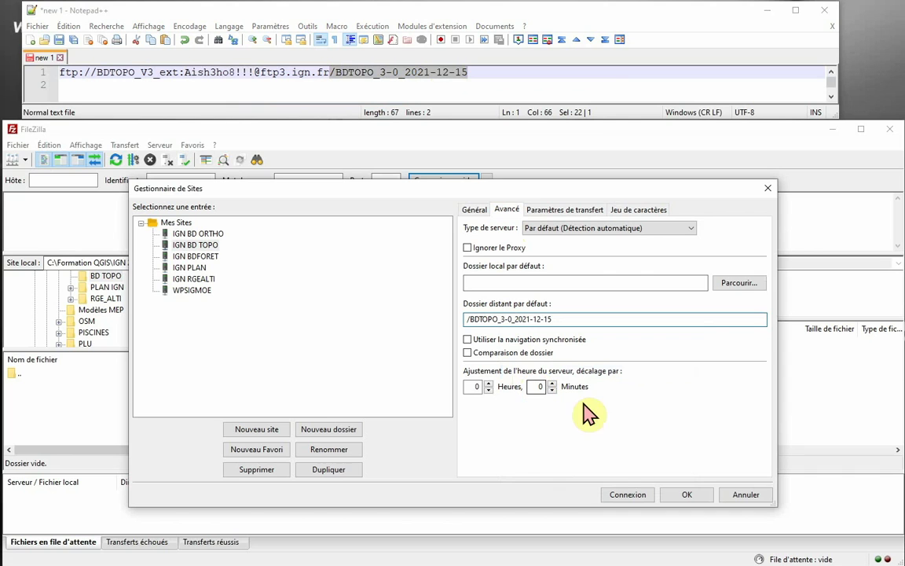
left_click(626, 494)
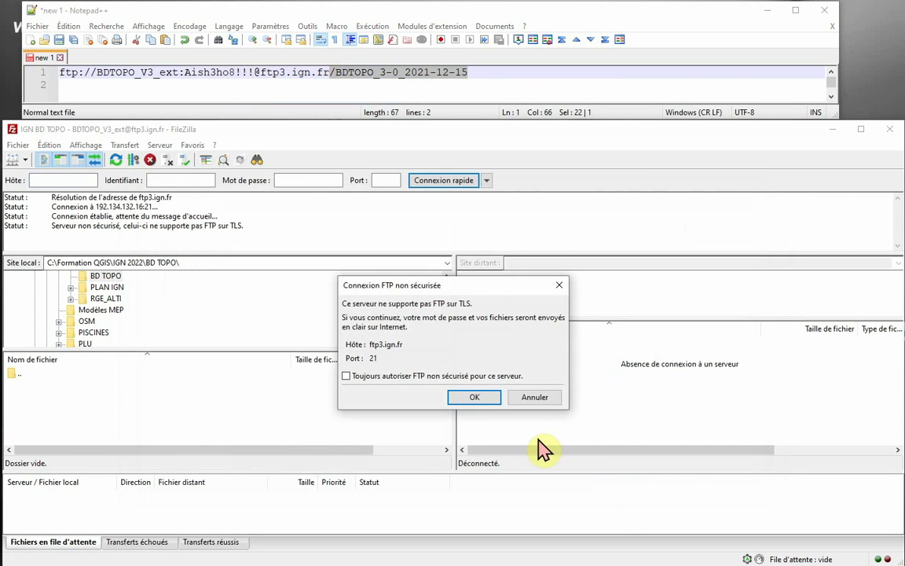
left_click(477, 396)
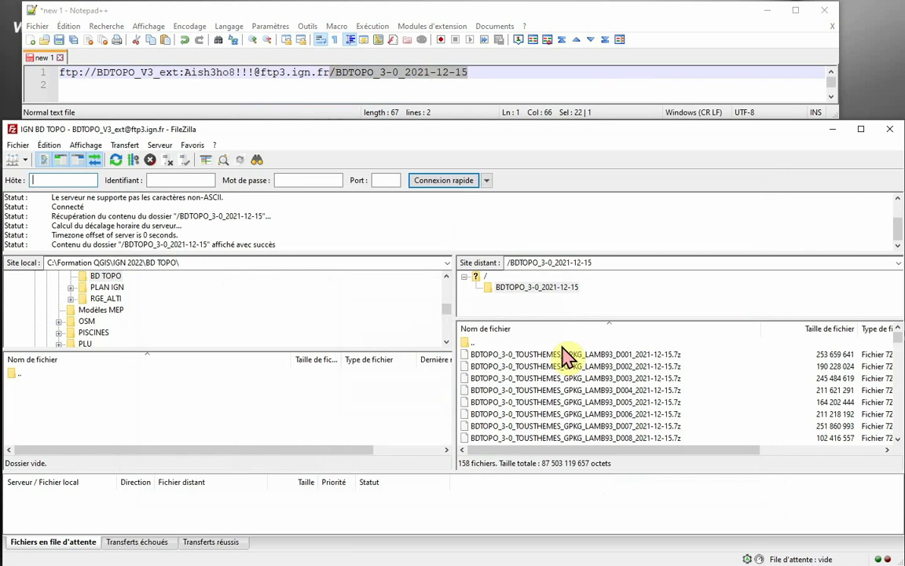
Download BDTOPO_3-0_TOUSTHEMES_GPKG_LAMB93_D067_2021-12-15.7z from the remote folder into the local BD TOPO folder and select the local copy
scroll(576, 385, "down", 7)
scroll(578, 386, "down", 13)
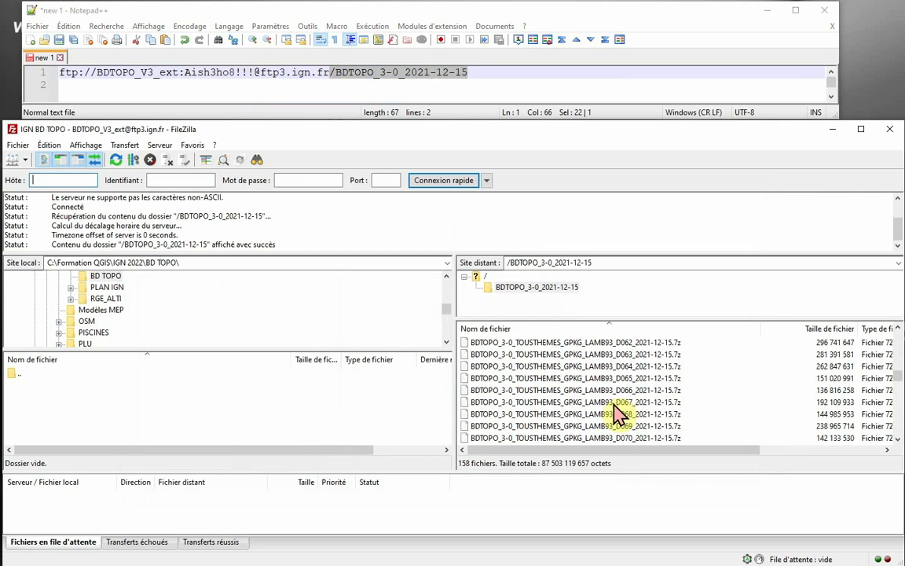
left_click_drag(615, 404, 496, 390)
left_click_drag(189, 404, 187, 402)
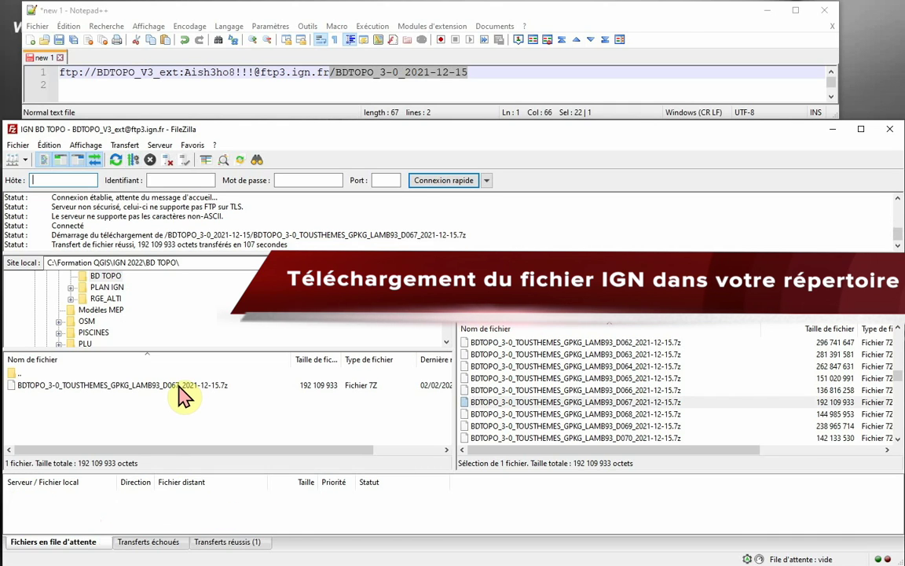
left_click(177, 386)
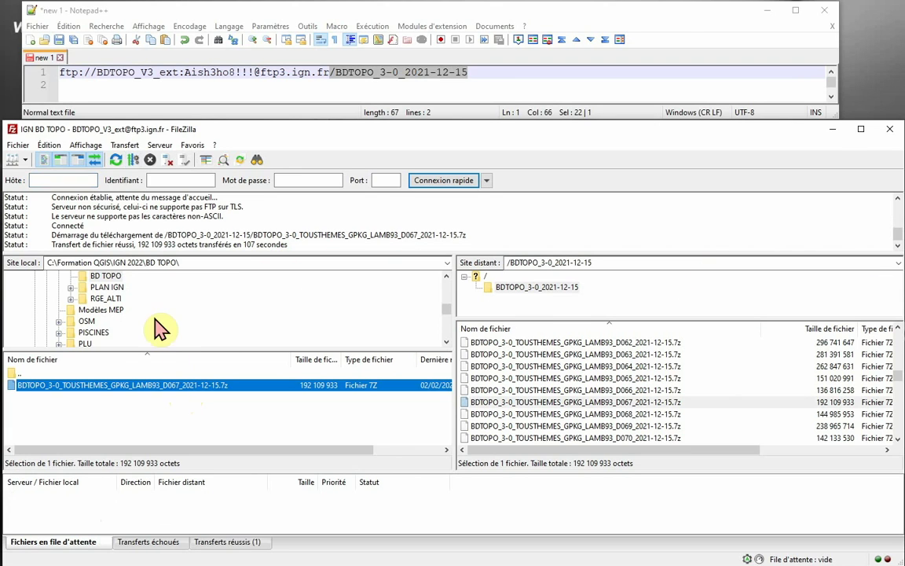
Connect to the saved IGN PLAN site, establishing the connection in a new tab
left_click(25, 159)
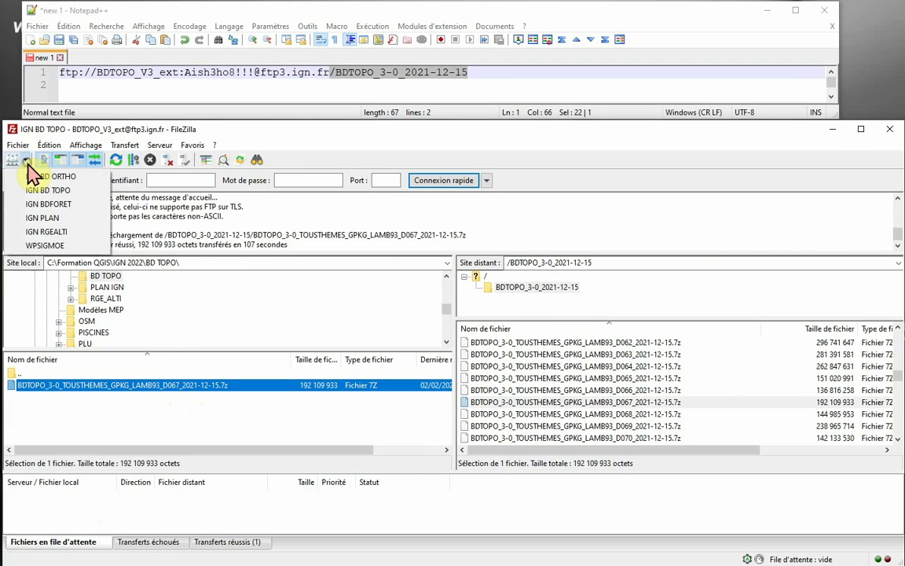
left_click(52, 218)
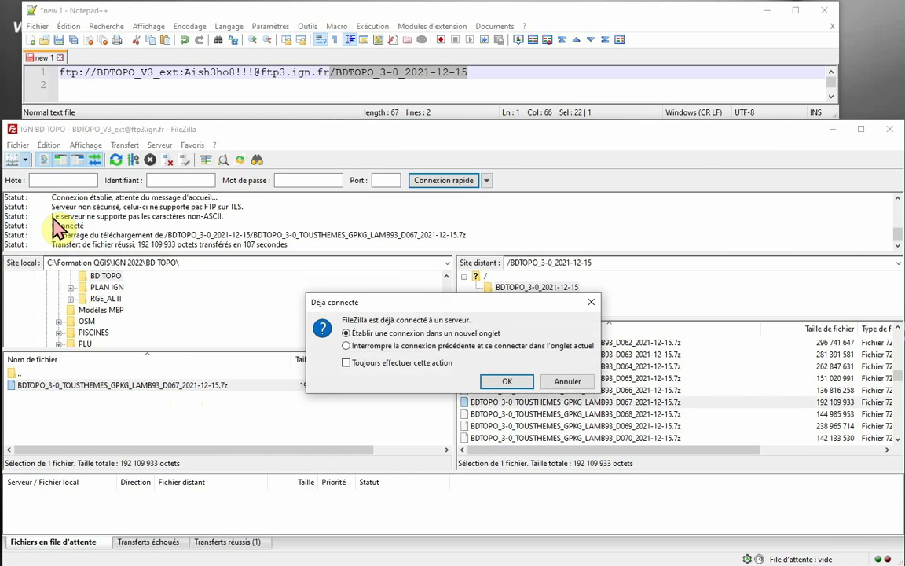
left_click(492, 383)
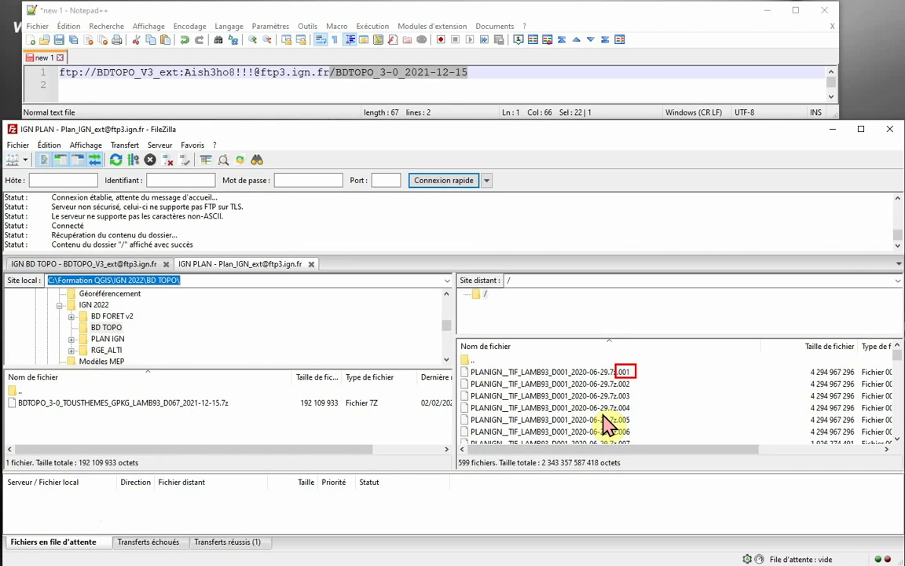
Select the remote archive parts PLANIGN__TIF_LAMB93_D001_2020-06-29.7z.001 to .007 and try to transfer them together to the local folder
left_click(590, 372)
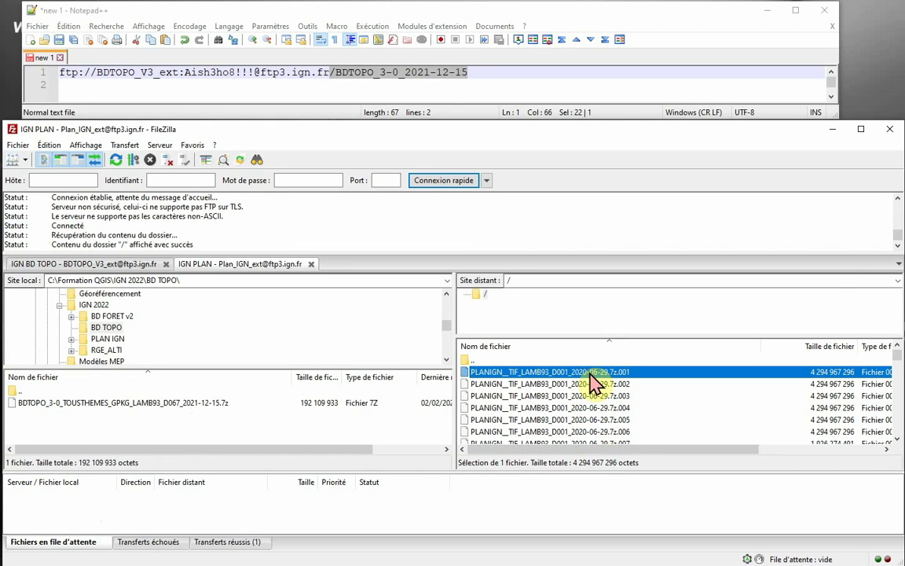
scroll(607, 440, "down", 1)
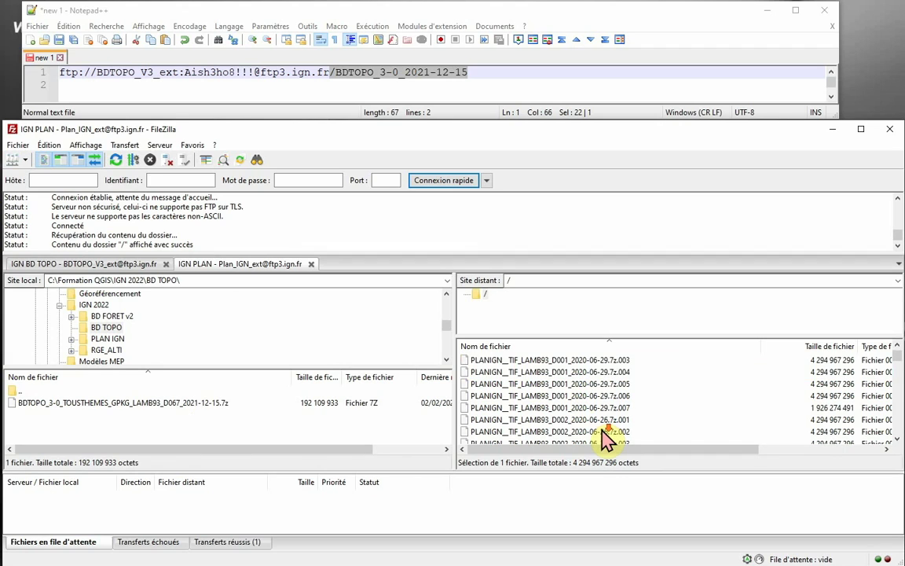
left_click(594, 412, "shift")
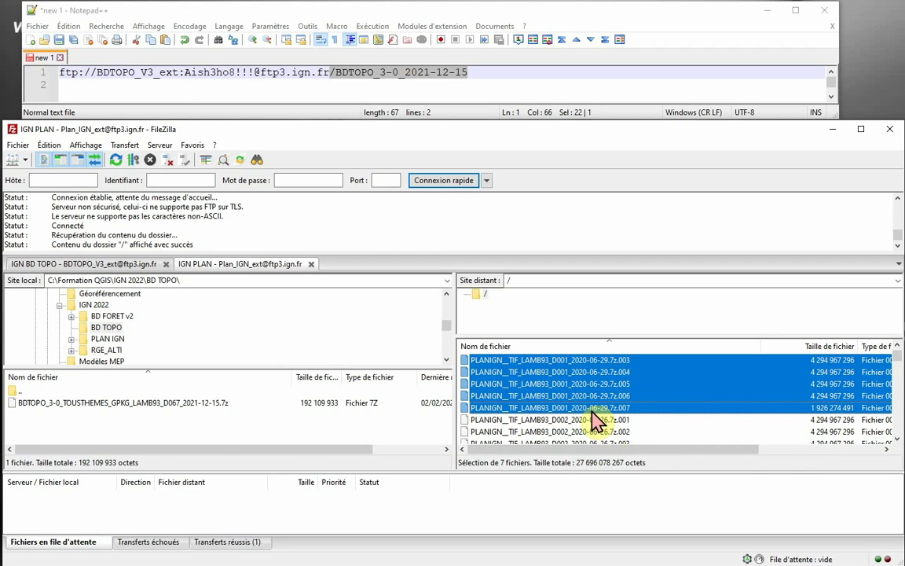
scroll(595, 422, "up", 1)
left_click_drag(617, 471, 631, 507)
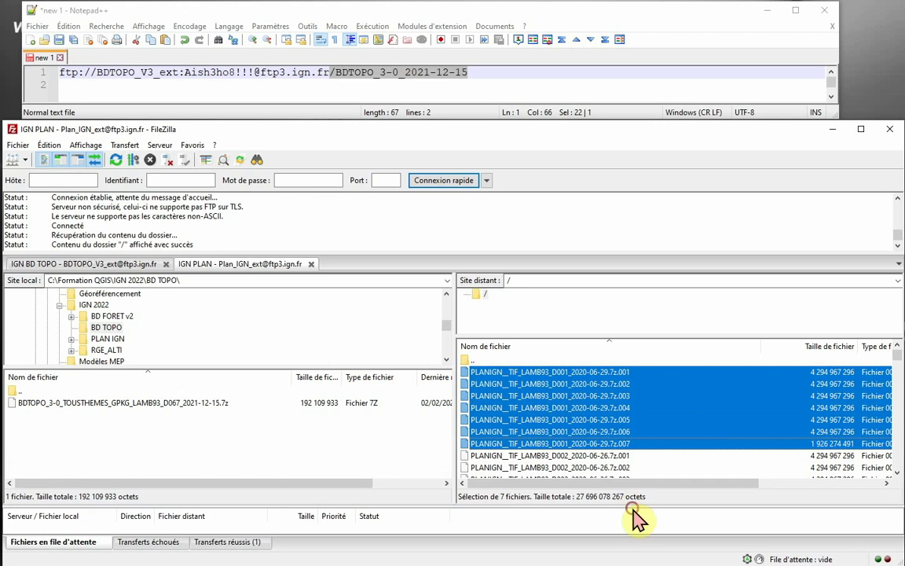
left_click_drag(560, 430, 376, 444)
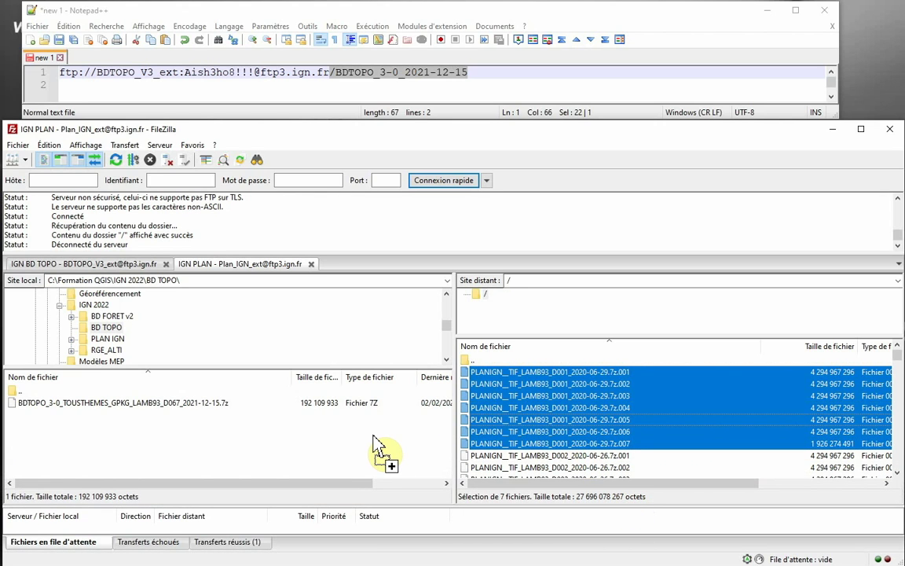
Minimize FileZilla and Notepad++ and open the 7-zip.fr website in a new browser tab
left_click(833, 130)
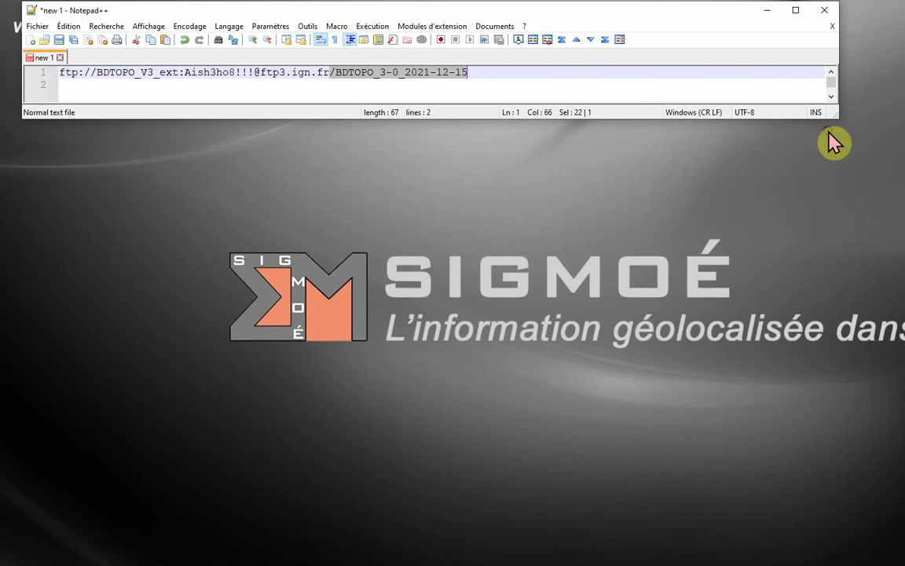
left_click(769, 11)
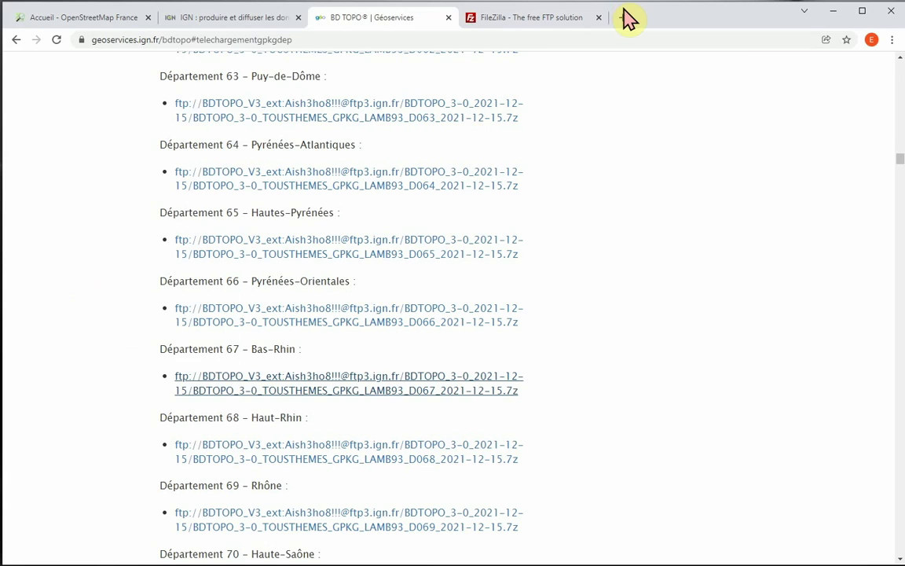
left_click(626, 17)
type("7-zip")
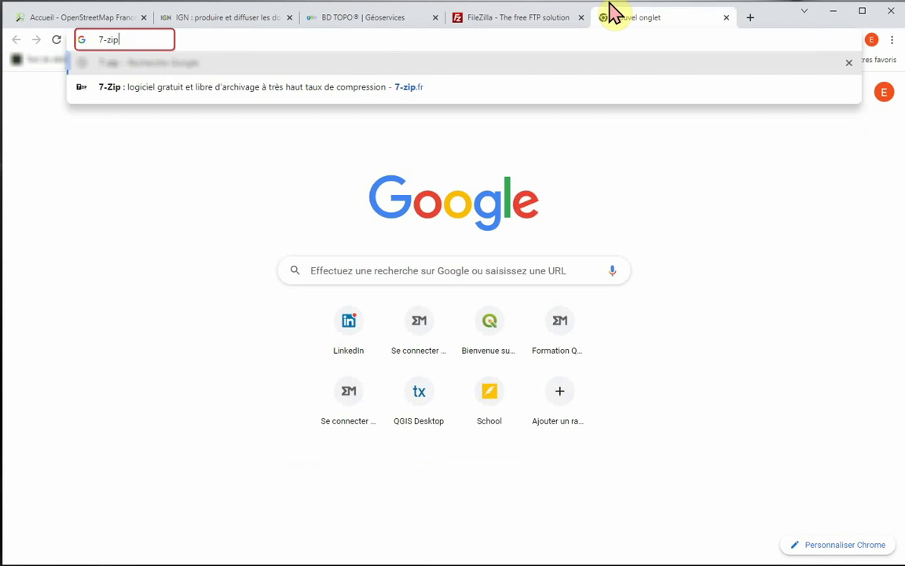
key("Down")
key("Return")
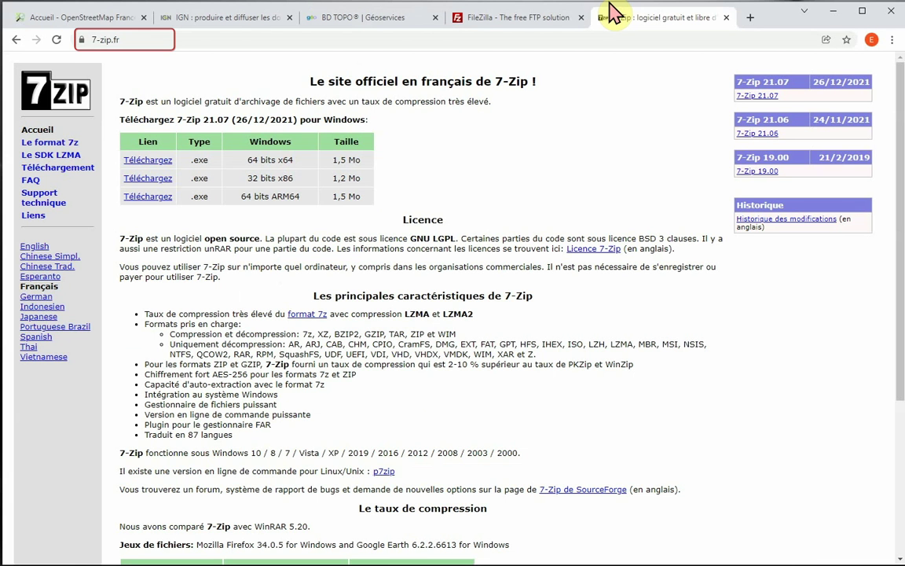
Switch to the local BD TOPO folder and extract BDTOPO_3-0_TOUSTHEMES_GPKG_LAMB93_D067_2021-12-15.7z there with 7-Zip
left_click(833, 12)
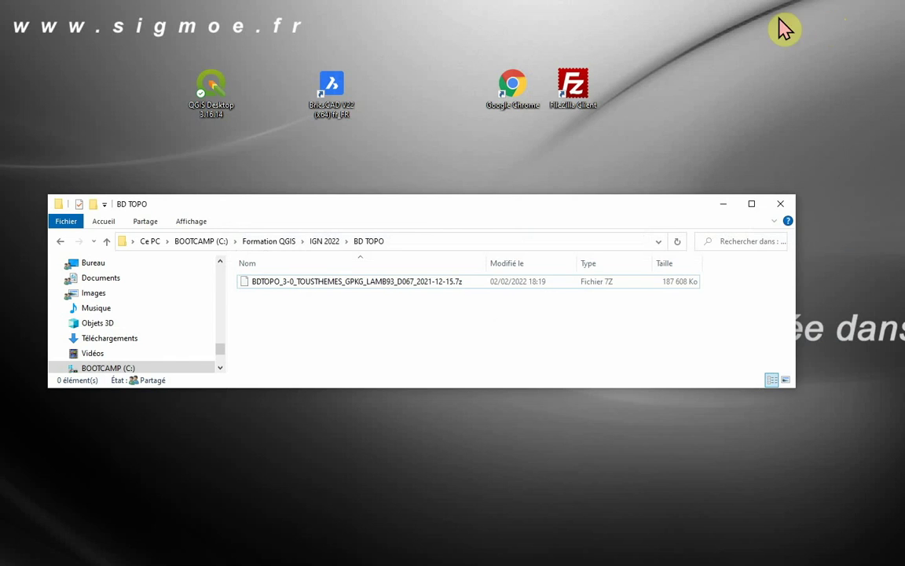
left_click(374, 283)
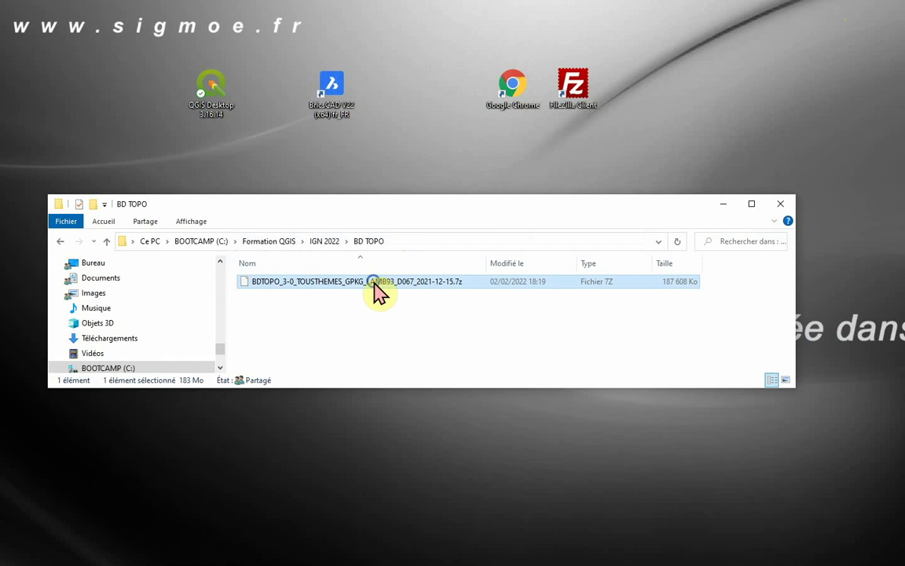
right_click(379, 293)
mouse_move(417, 333)
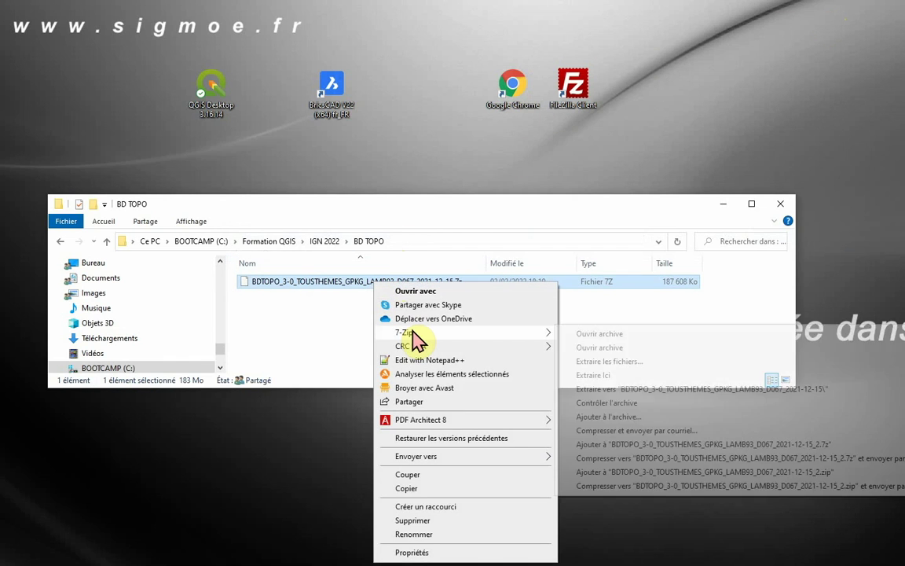
left_click(602, 375)
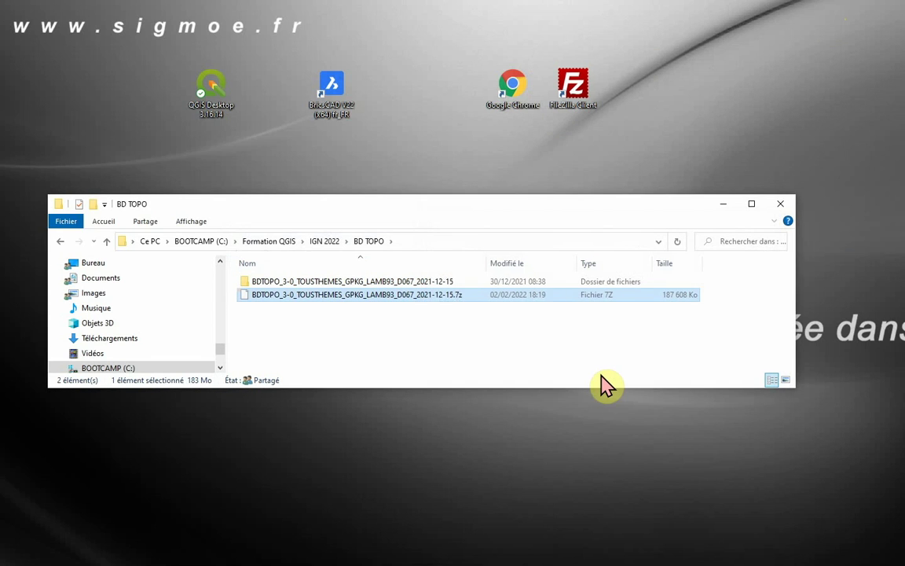
double_click(422, 284)
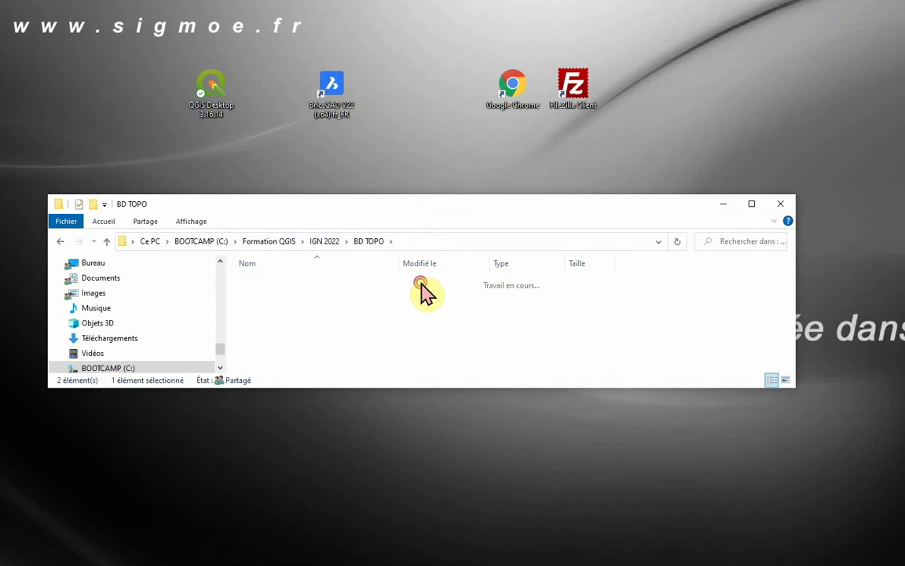
double_click(422, 284)
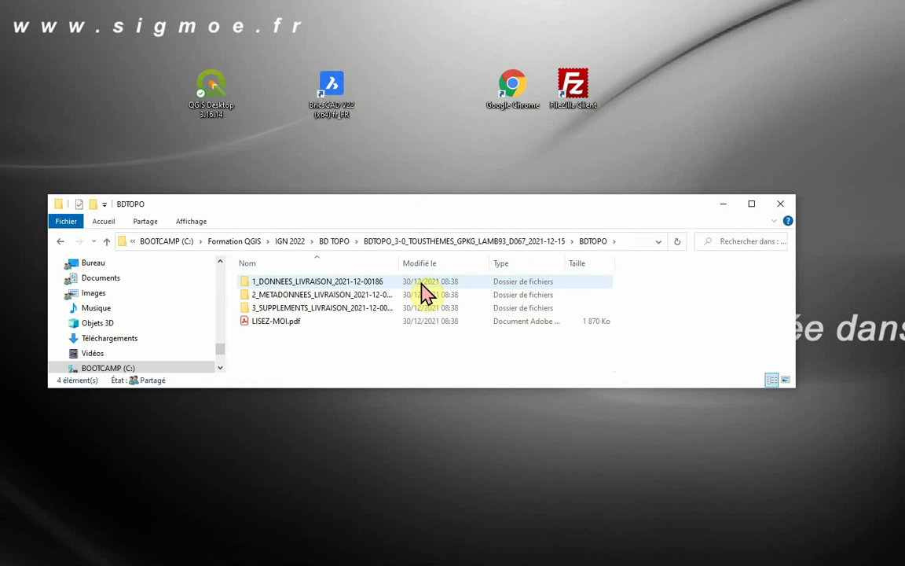
double_click(422, 284)
double_click(422, 285)
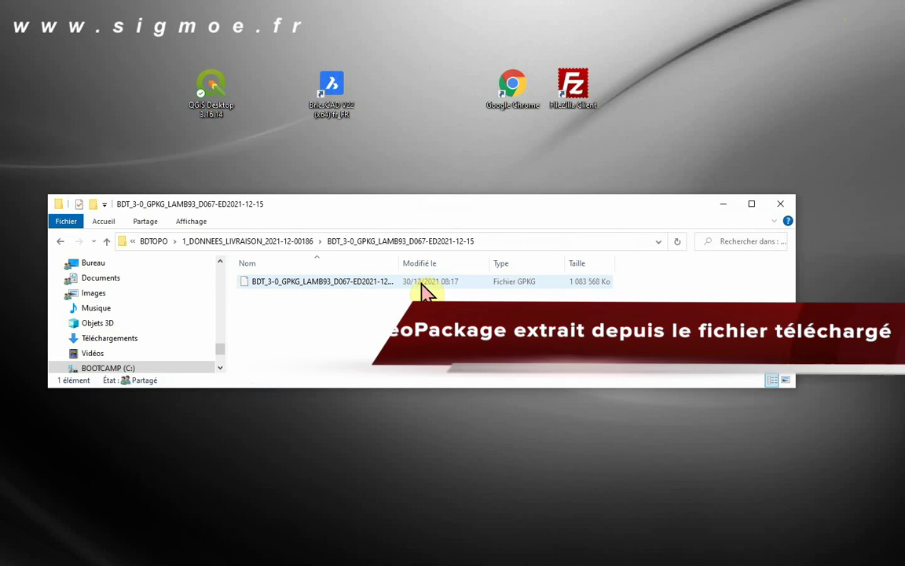
left_click_drag(397, 263, 465, 263)
double_click(409, 285)
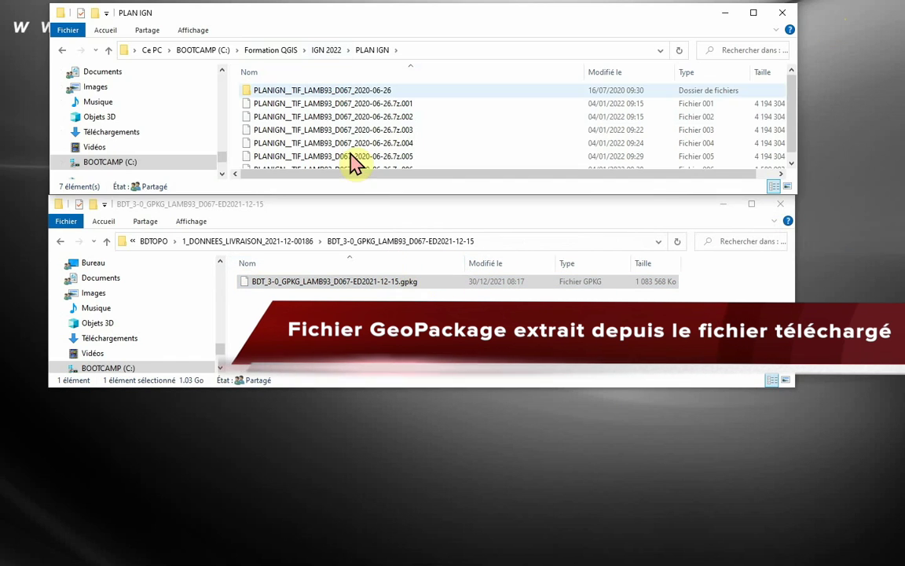
Extract the multi-part PLAN IGN archive into its own folder with 7-Zip, starting from PLANIGN__TIF_LAMB93_D067_2020-06-26.7z.001
left_click(331, 105)
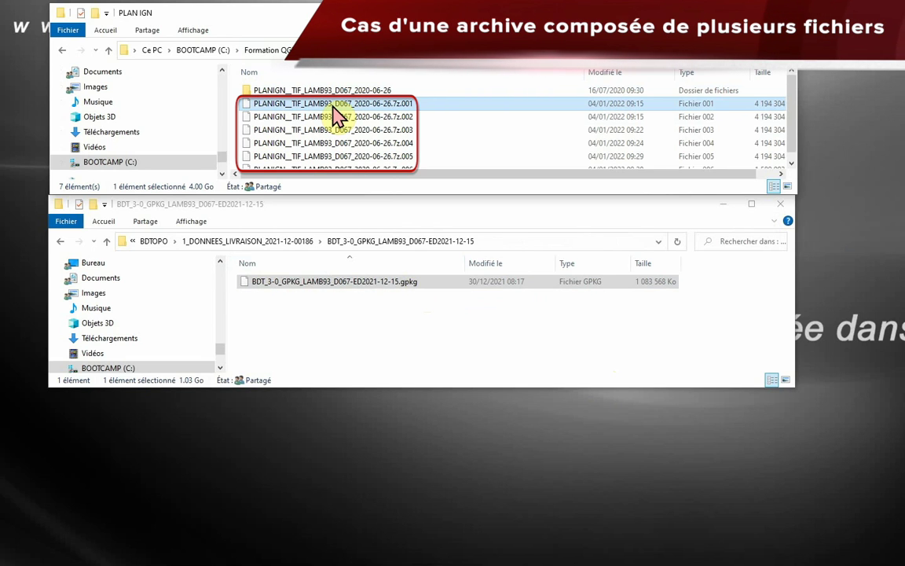
right_click(333, 110)
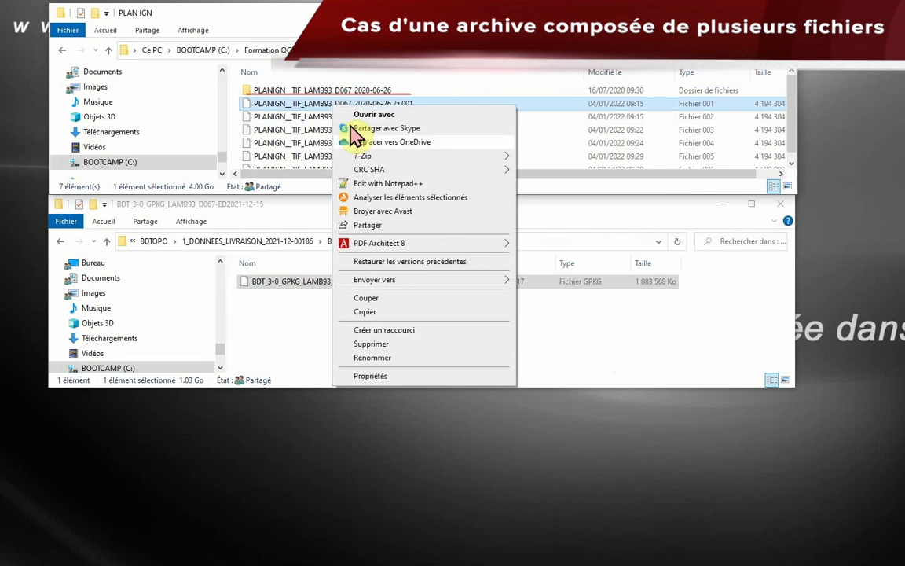
mouse_move(339, 156)
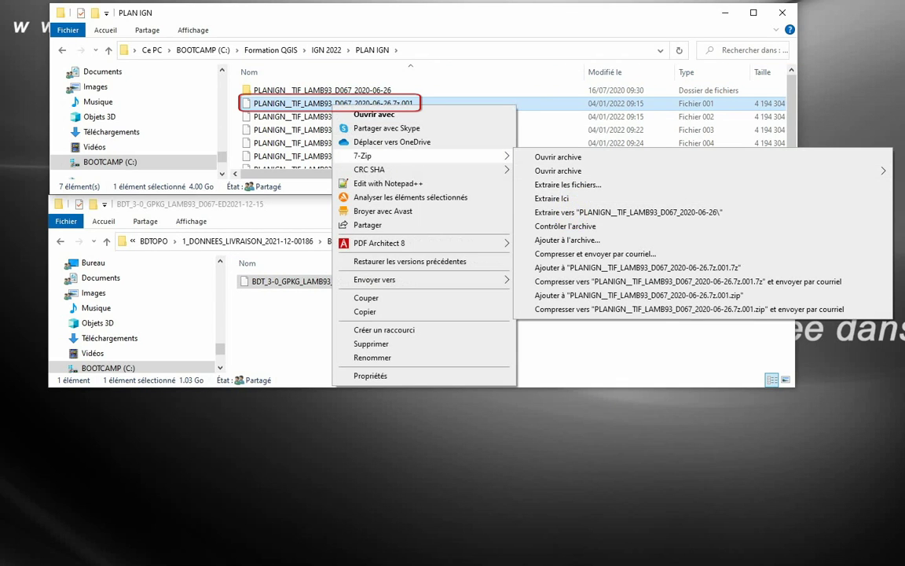
left_click(565, 200)
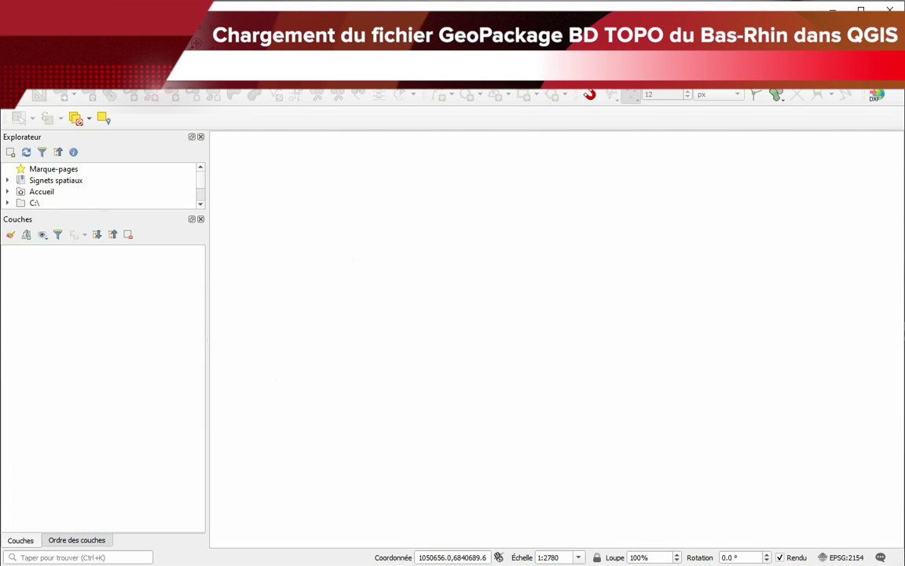
Load BDT_3-0_GPKG_LAMB93_D067-ED2021-12-15.gpkg from File Explorer into the empty QGIS project, adding all its vector layers to a group
left_click(202, 565)
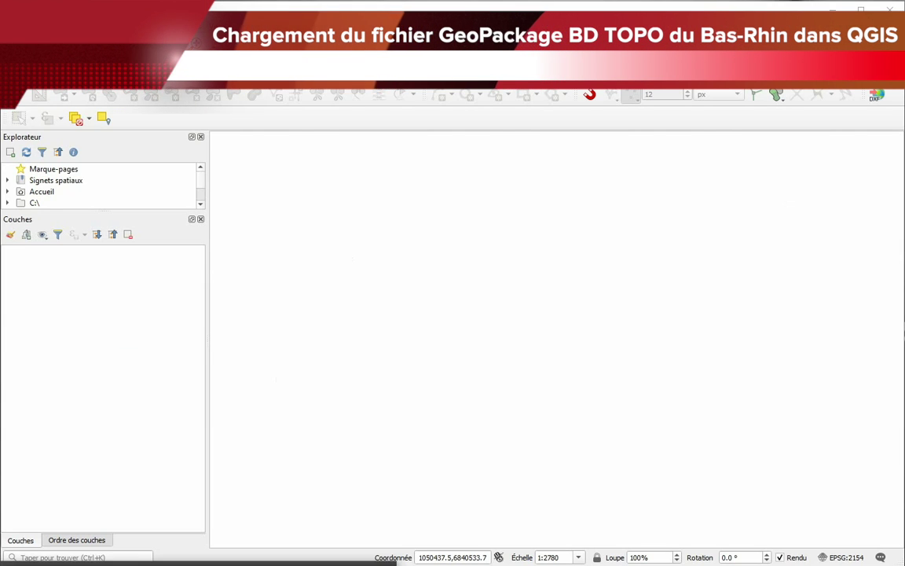
left_click(204, 564)
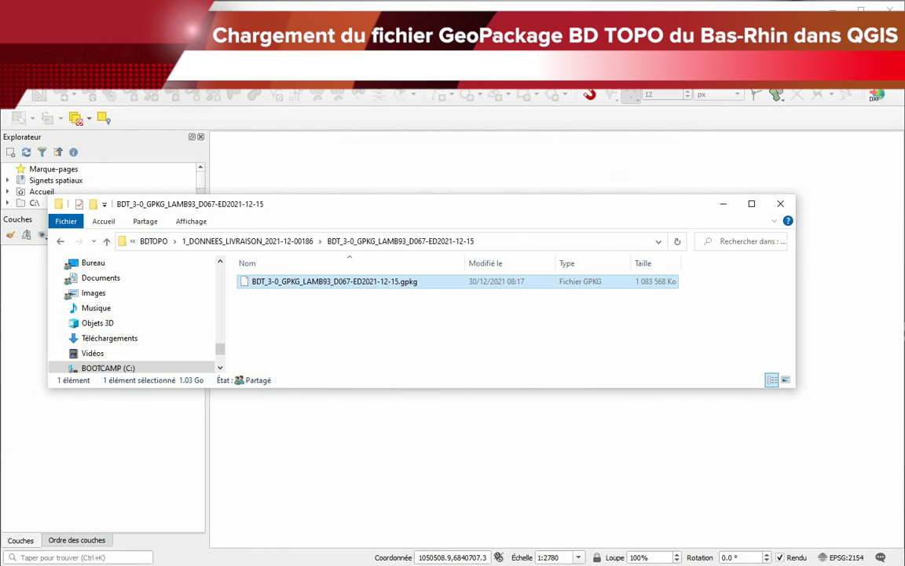
left_click(359, 282)
left_click_drag(359, 282, 367, 468)
left_click(271, 453)
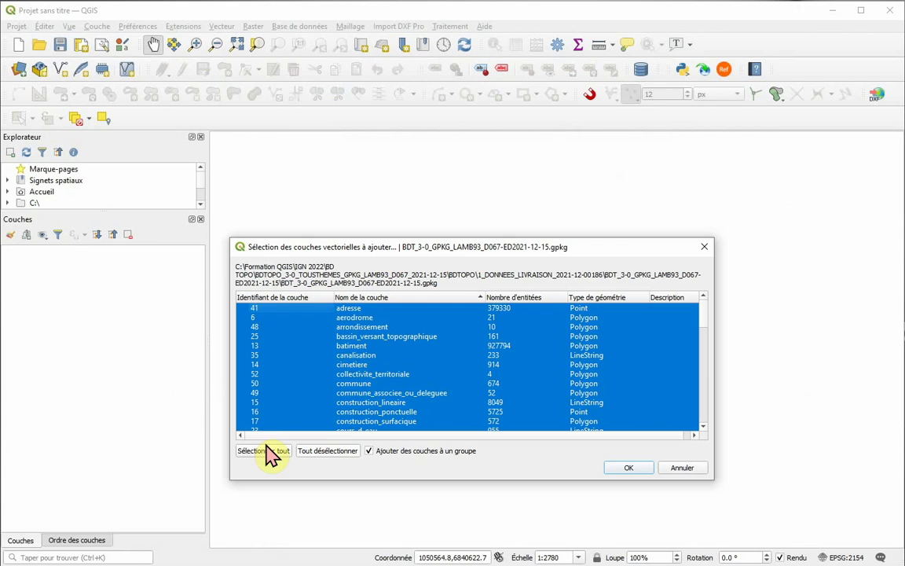
left_click(621, 469)
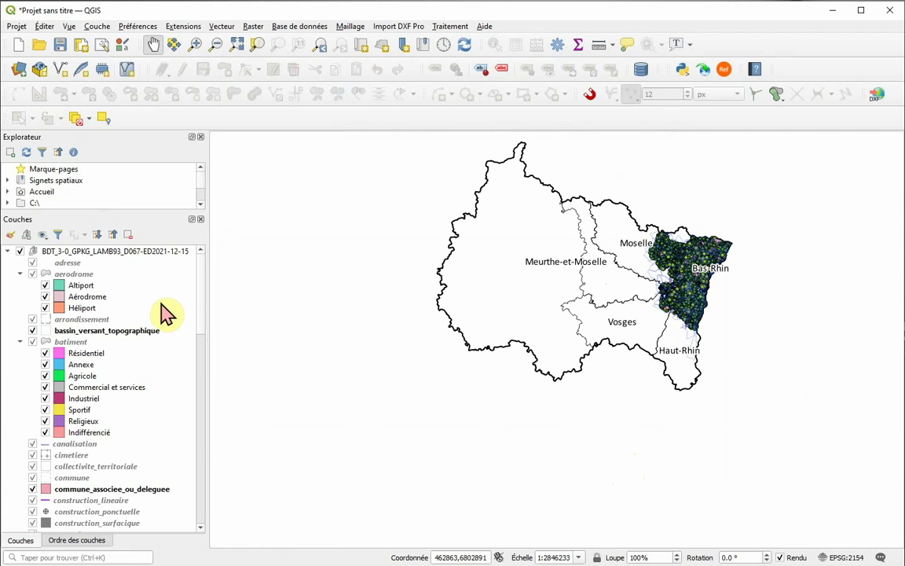
Examine the list of loaded BD TOPO layers and the map's buildings, streets and labels in central Strasbourg
scroll(163, 315, "down", 2)
scroll(164, 317, "down", 18)
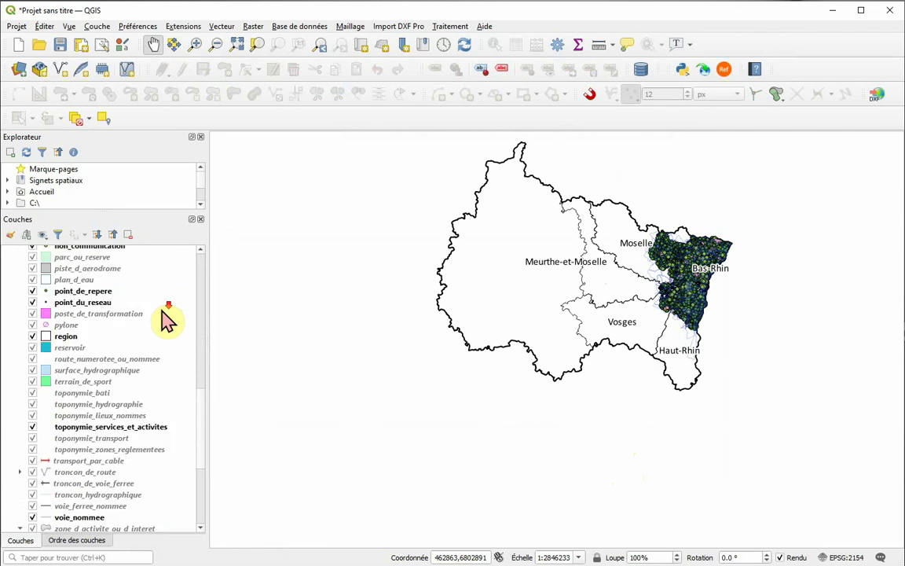
scroll(165, 318, "down", 2)
scroll(166, 317, "up", 20)
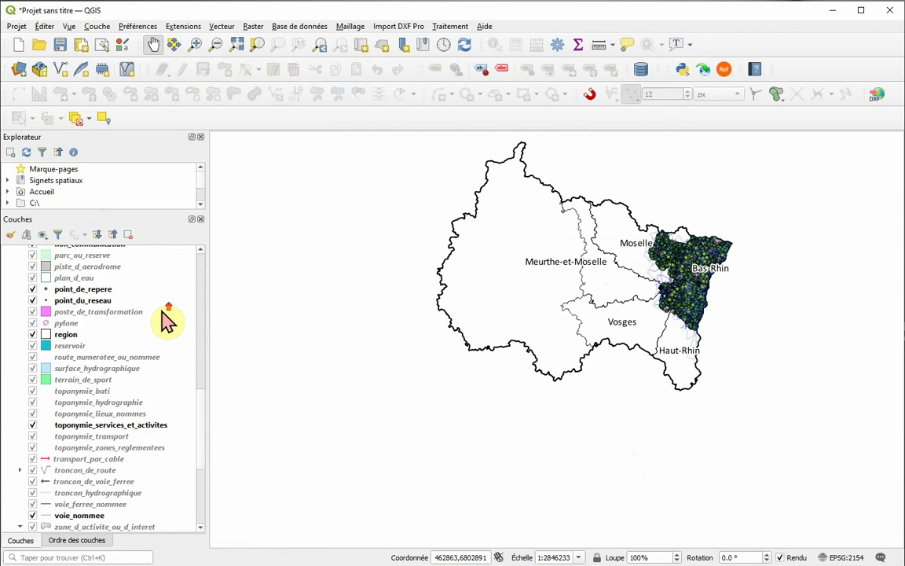
scroll(706, 273, "up", 3)
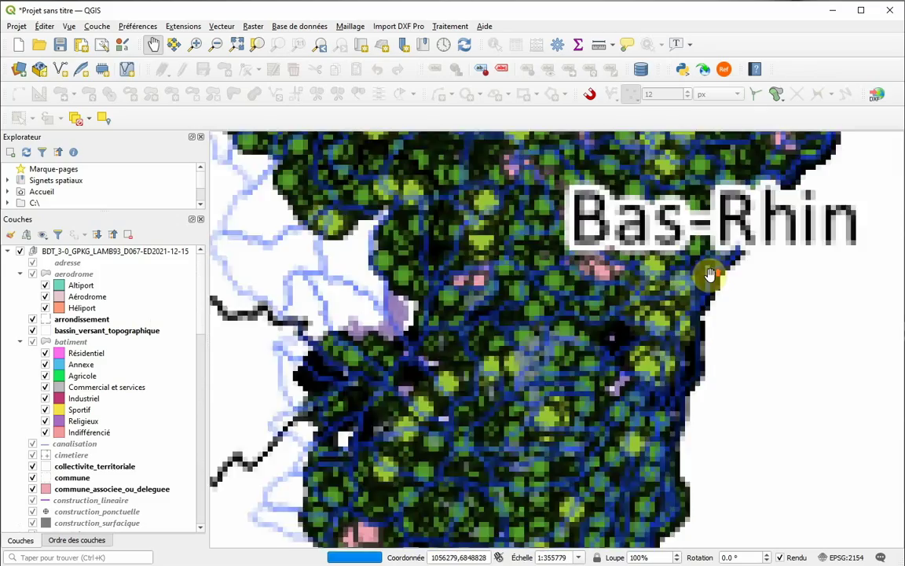
scroll(692, 287, "up", 2)
scroll(609, 393, "up", 1)
scroll(612, 397, "up", 3)
scroll(627, 428, "up", 3)
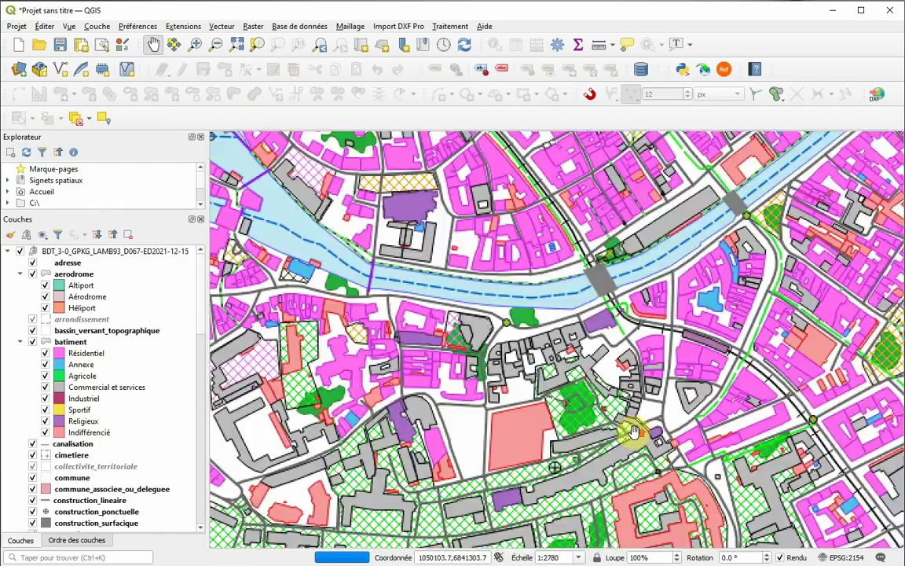
scroll(665, 375, "down", 1)
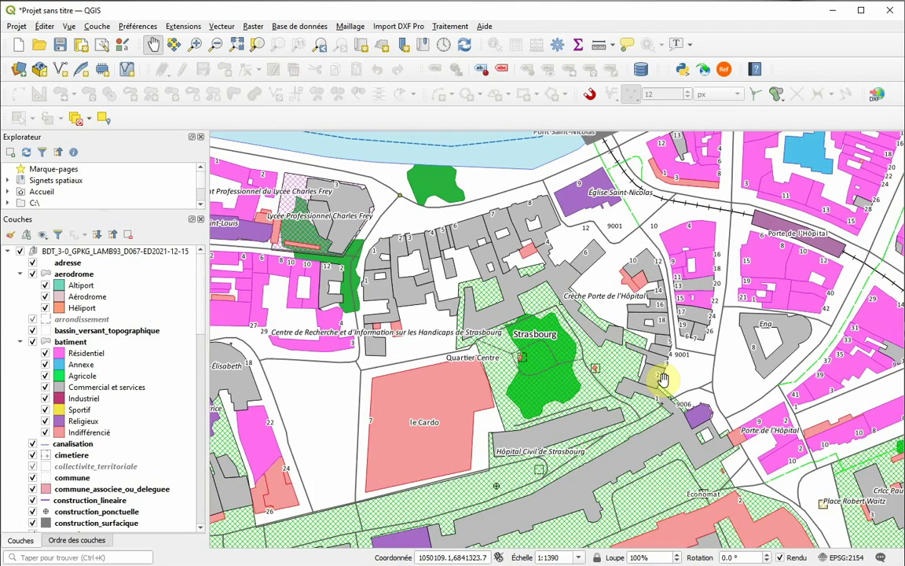